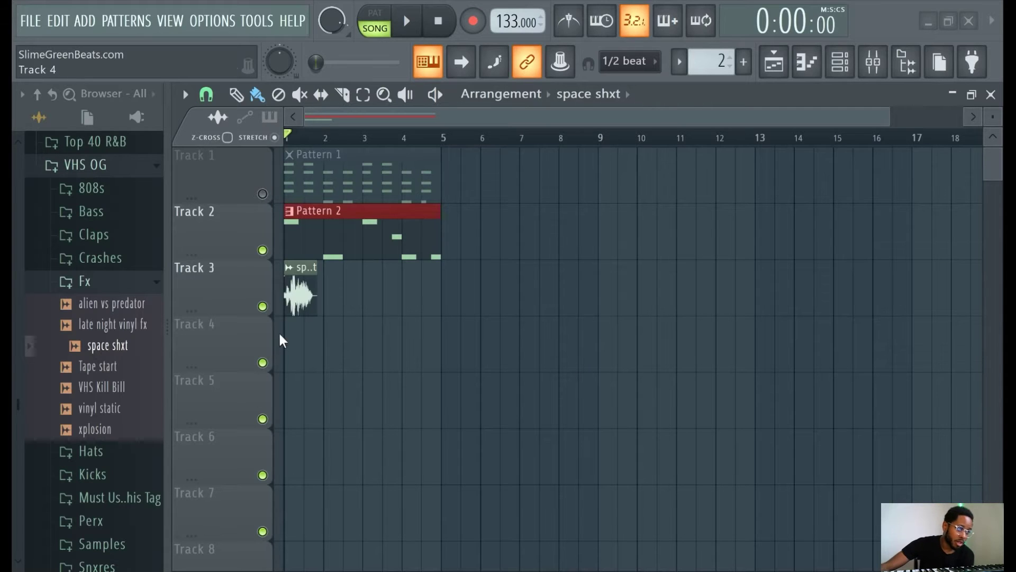
- Mute Track 3 in the playlist and start song playback at 133 BPM
click(262, 307)
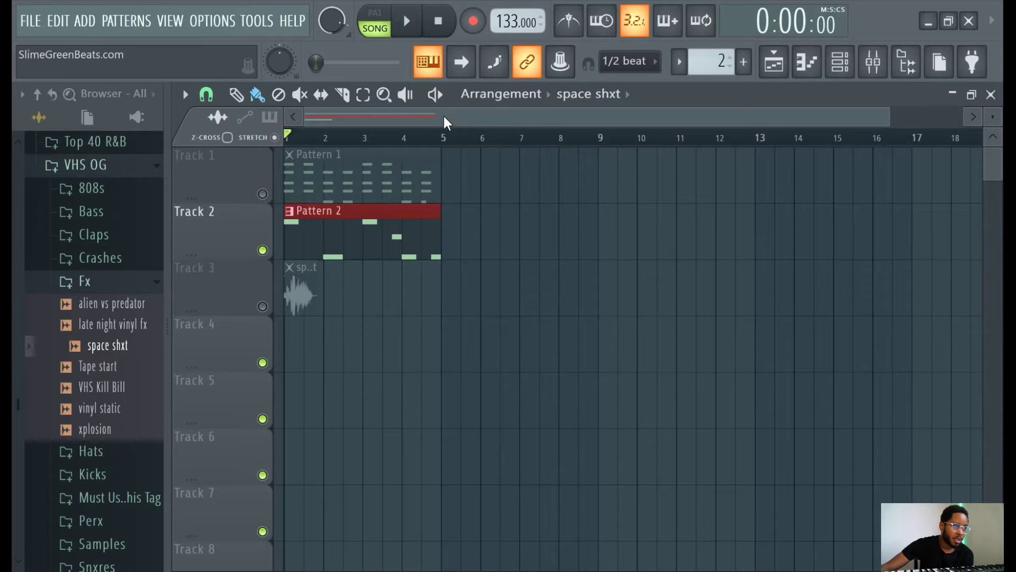
click(418, 27)
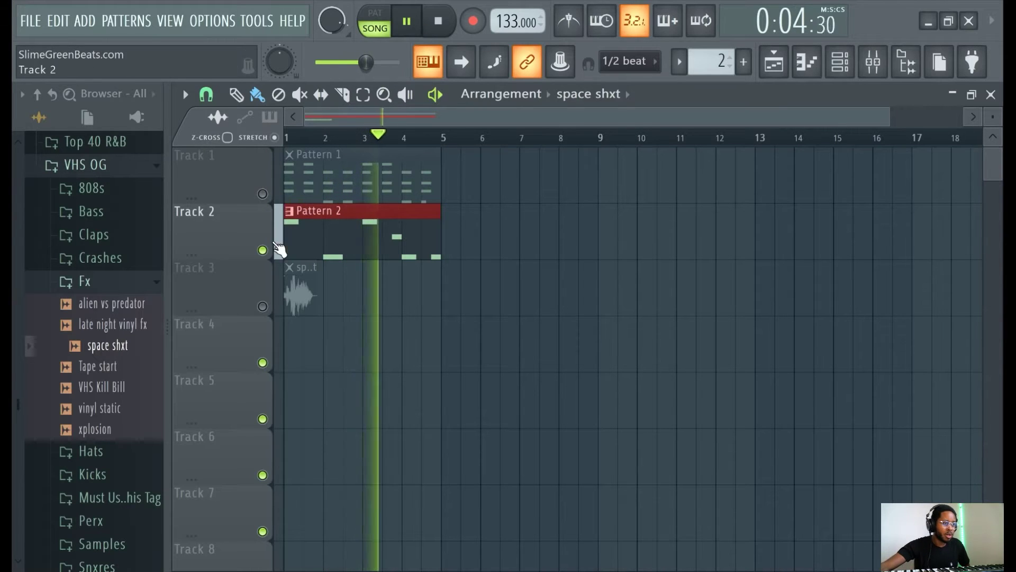
- Mute Track 2, unmute Track 1, and set the channel rack filter to All
click(262, 250)
click(262, 194)
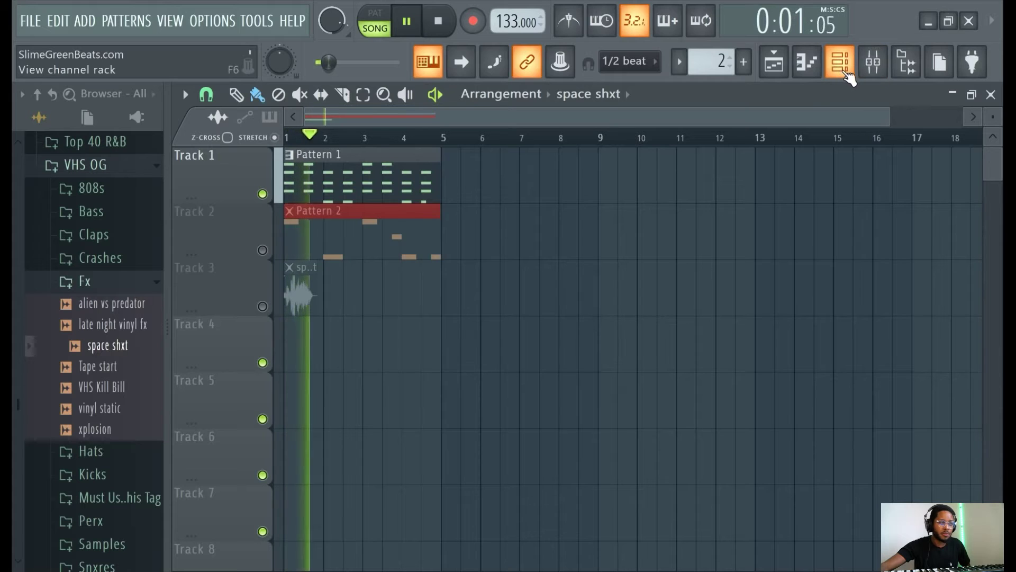
click(840, 62)
click(494, 239)
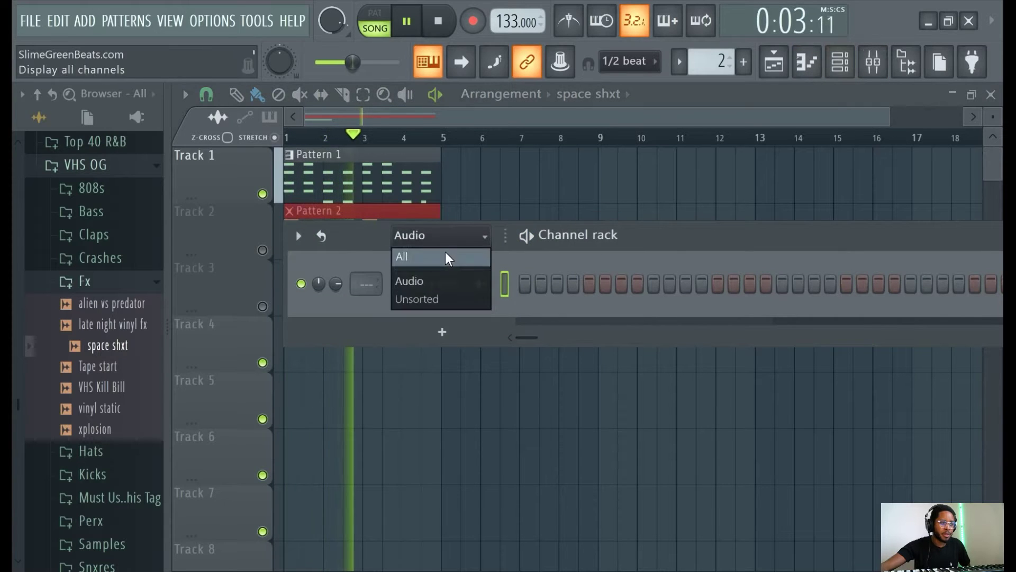
click(447, 254)
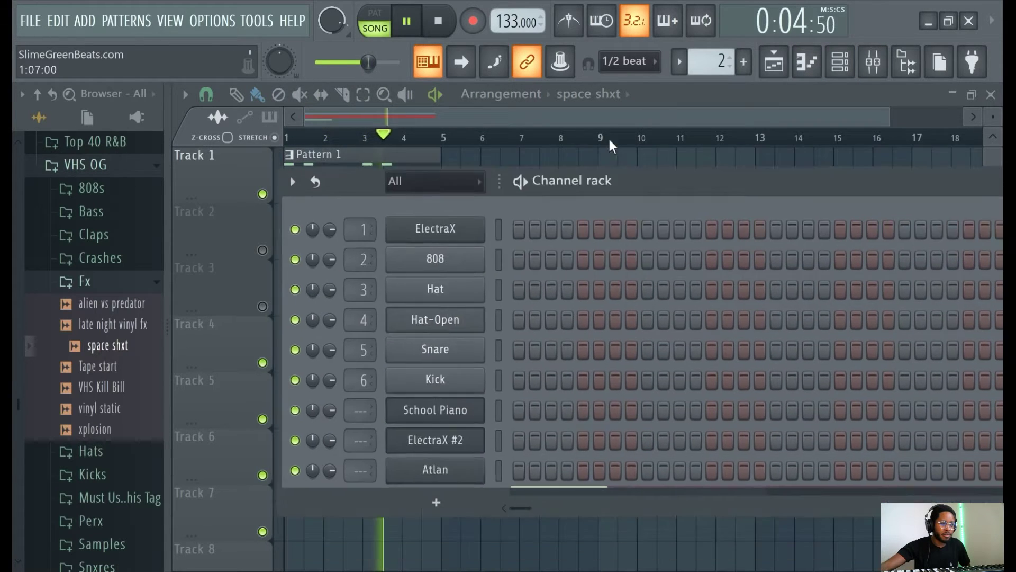
- Enlarge the channel rack, route Atlan to mixer insert 1 (Melody), then stop and show the mixer
drag(290, 175, 269, 101)
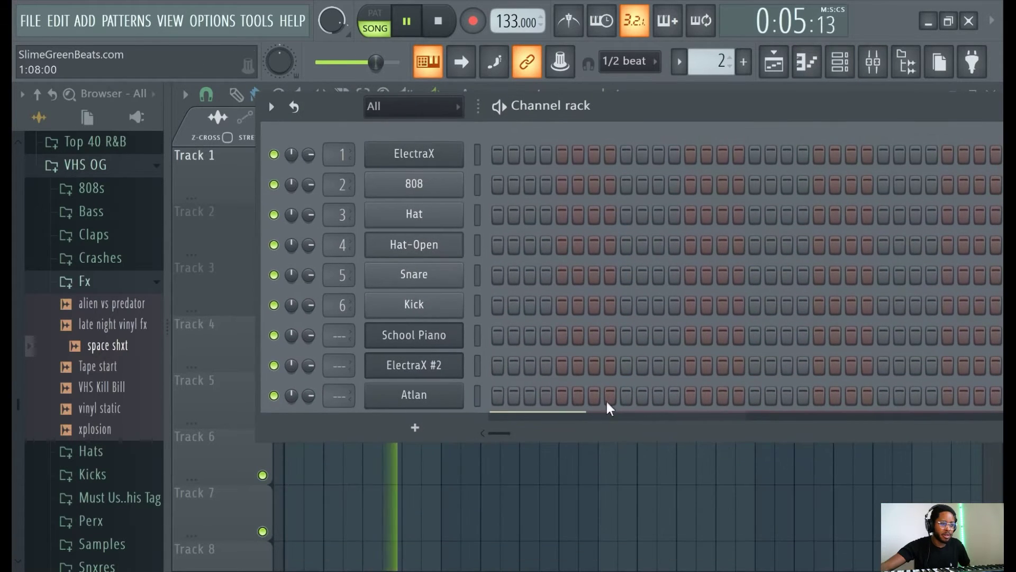
drag(600, 438, 615, 538)
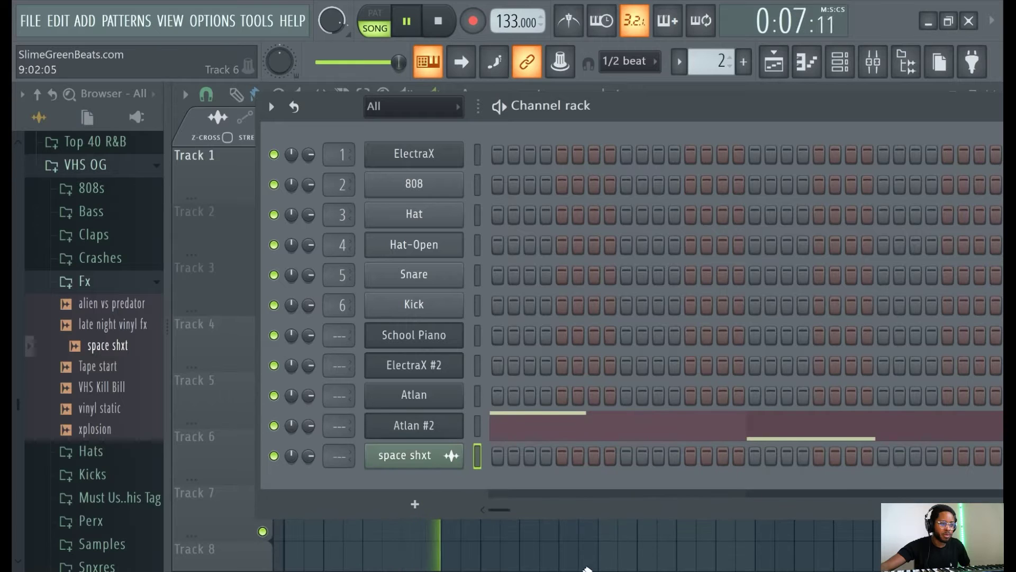
scroll(710, 62, down, 1)
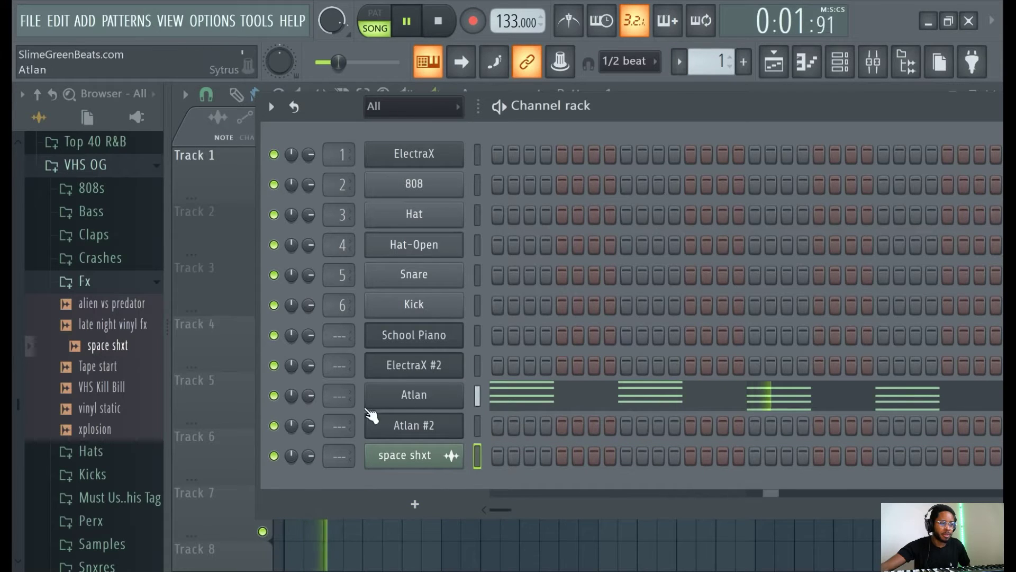
scroll(339, 395, up, 1)
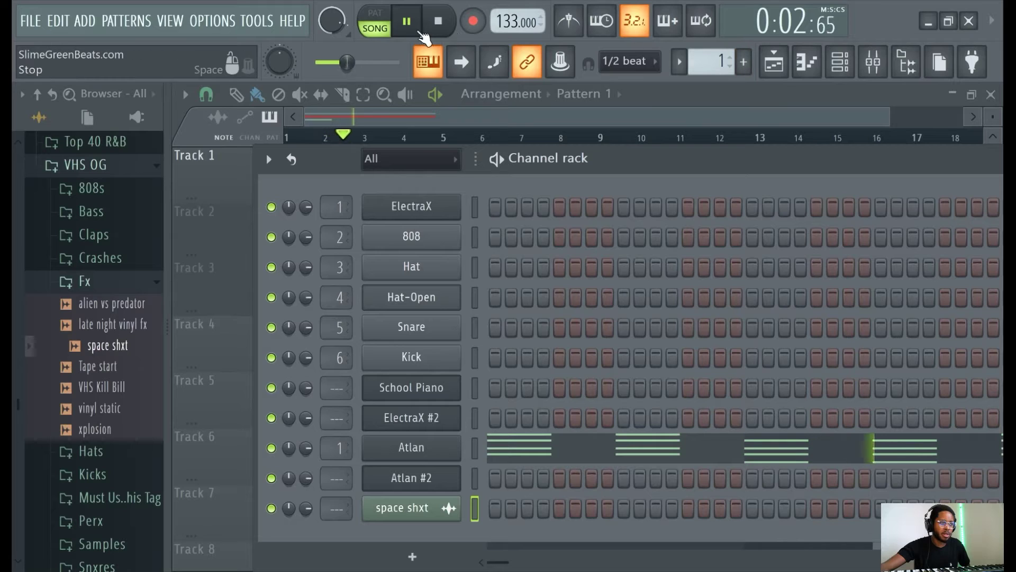
click(438, 21)
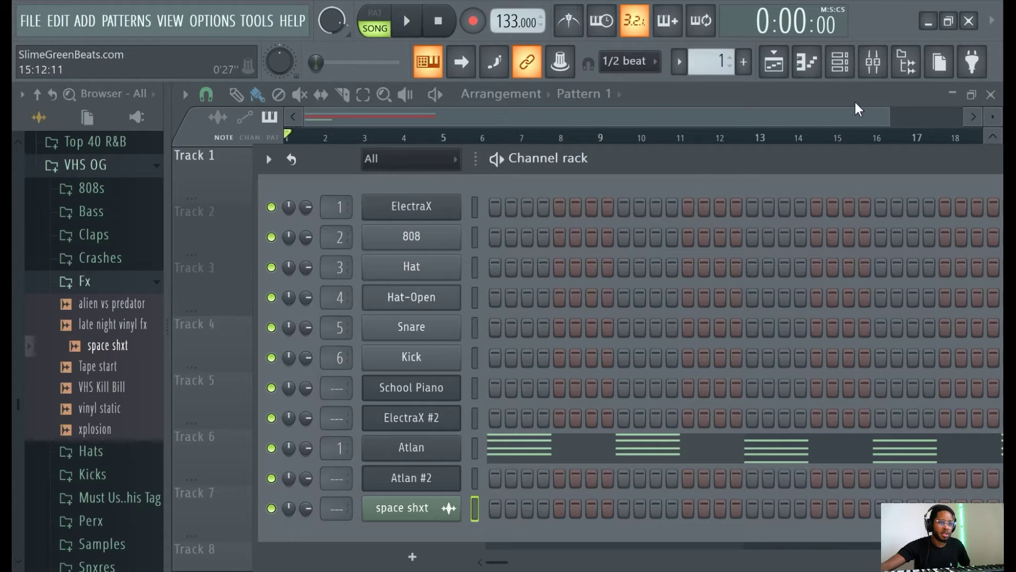
click(872, 62)
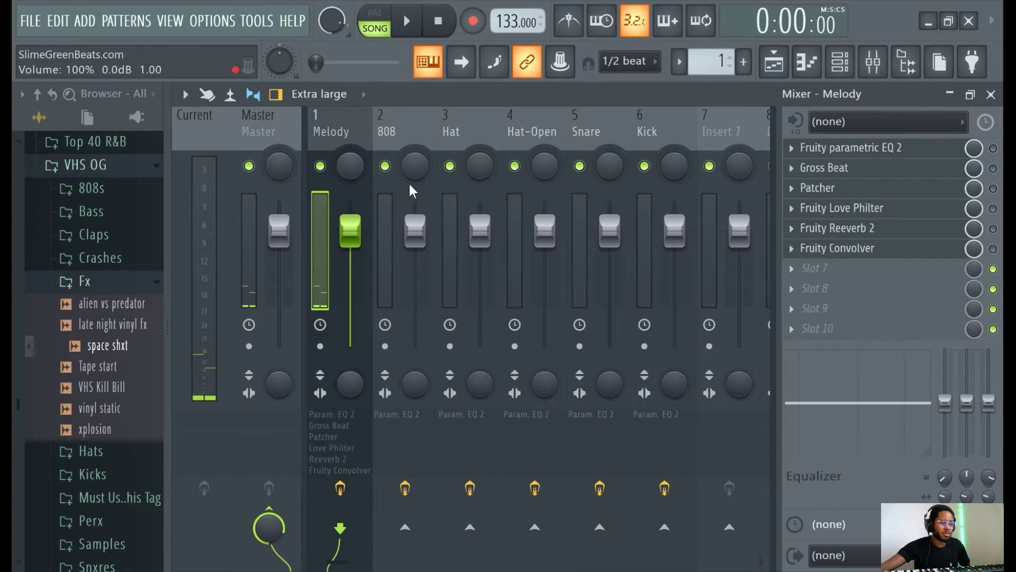
- Hide the browser, start playback, and load Fruity Fast Dist into slot 7 of the Melody insert
click(904, 66)
click(408, 23)
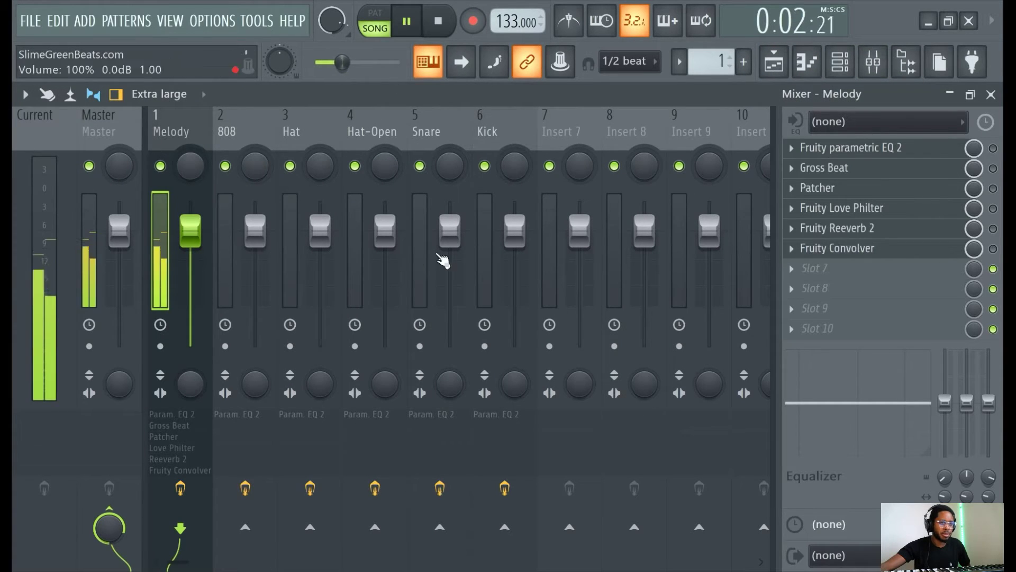
click(825, 275)
click(892, 109)
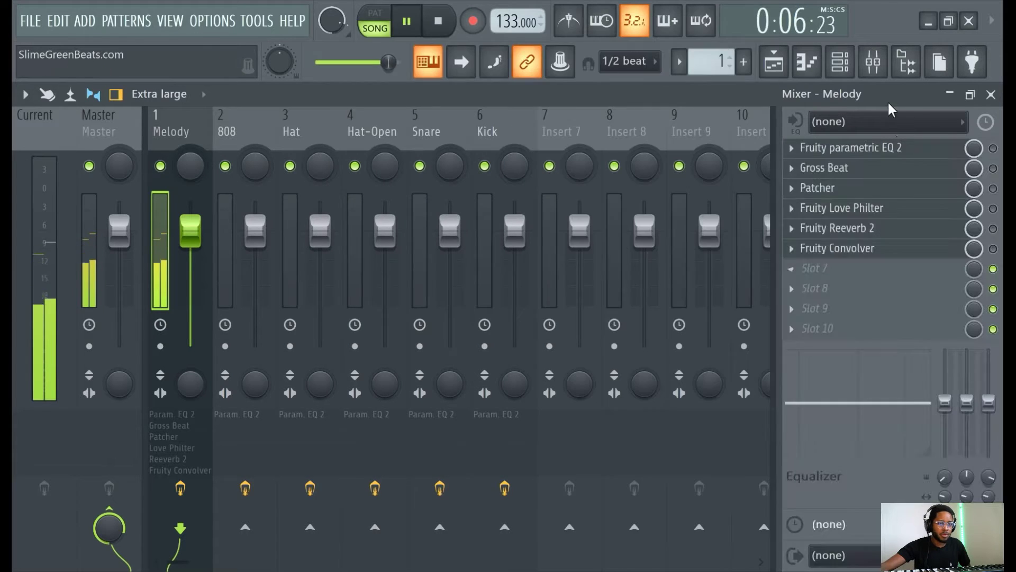
click(826, 268)
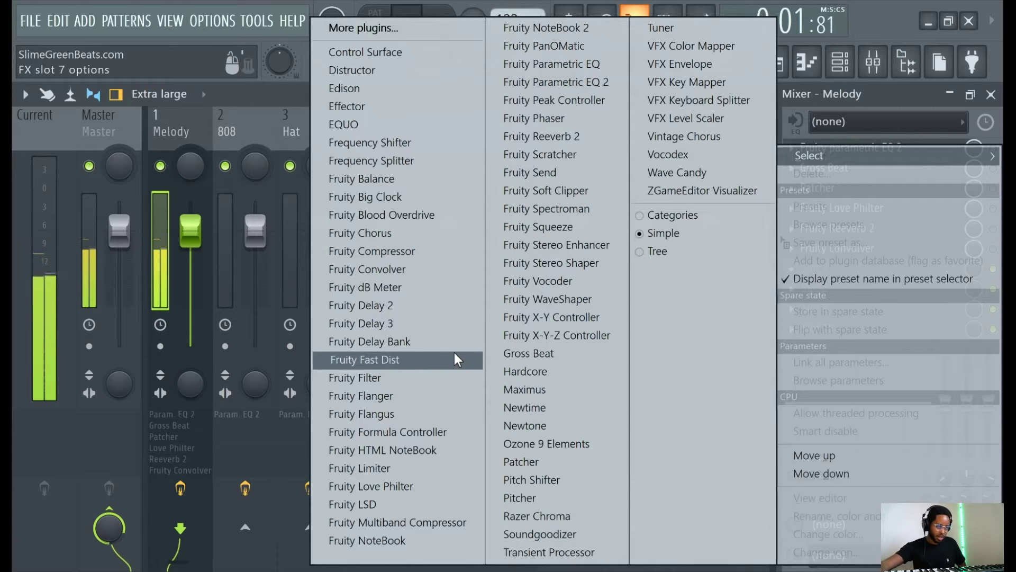
click(392, 365)
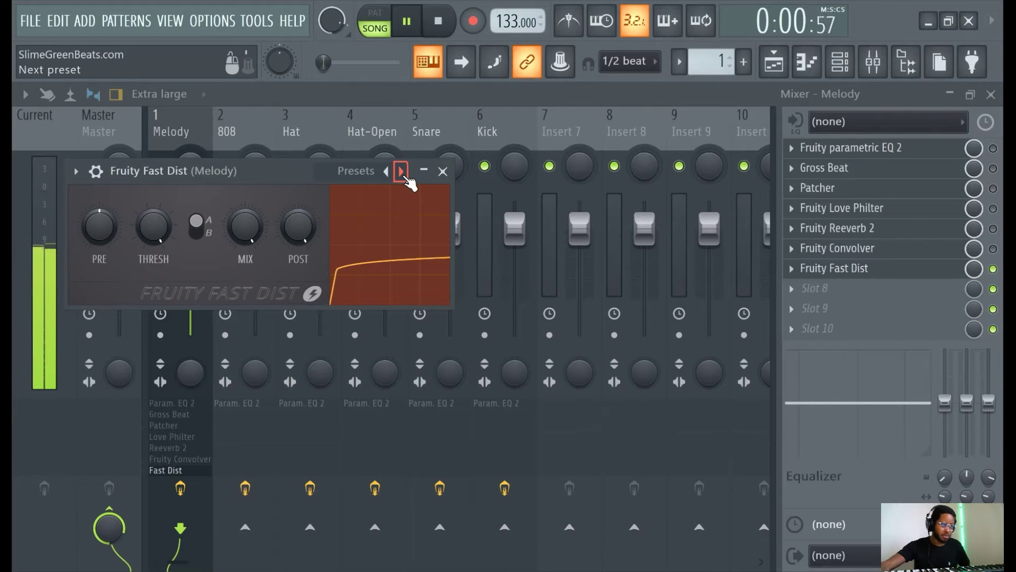
- Stop playback with Space and drag the Fruity Fast Dist window to a new position
key(space)
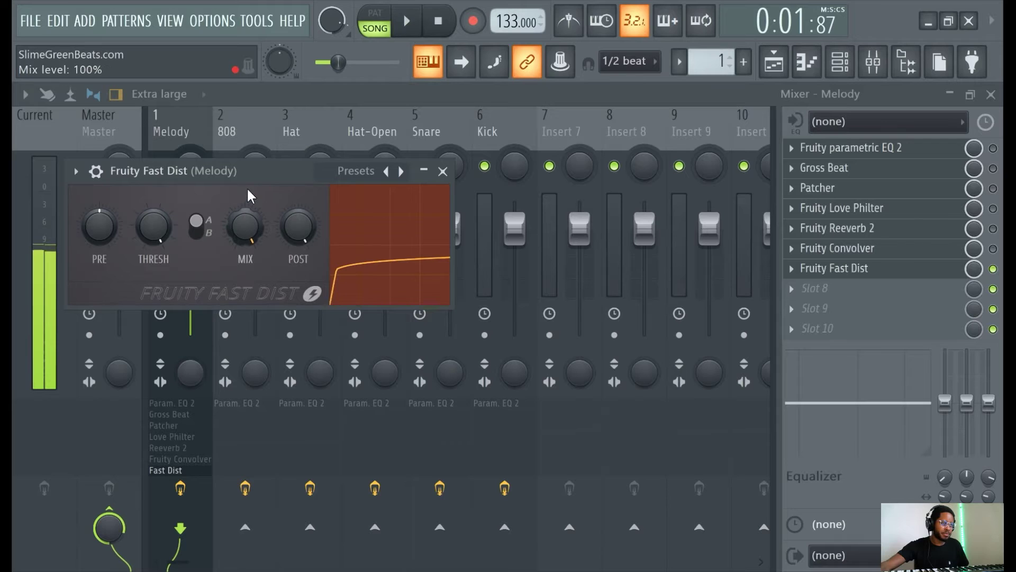
drag(251, 178, 322, 200)
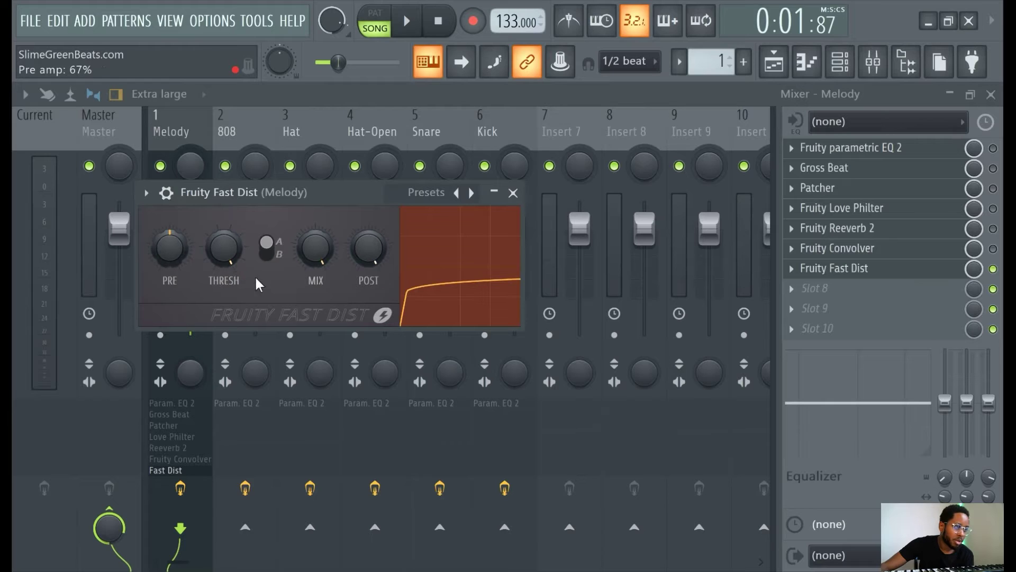
- Set Fruity Fast Dist's distortion type to B and look over its presets list
click(271, 253)
click(271, 253)
click(271, 253)
click(271, 253)
click(271, 253)
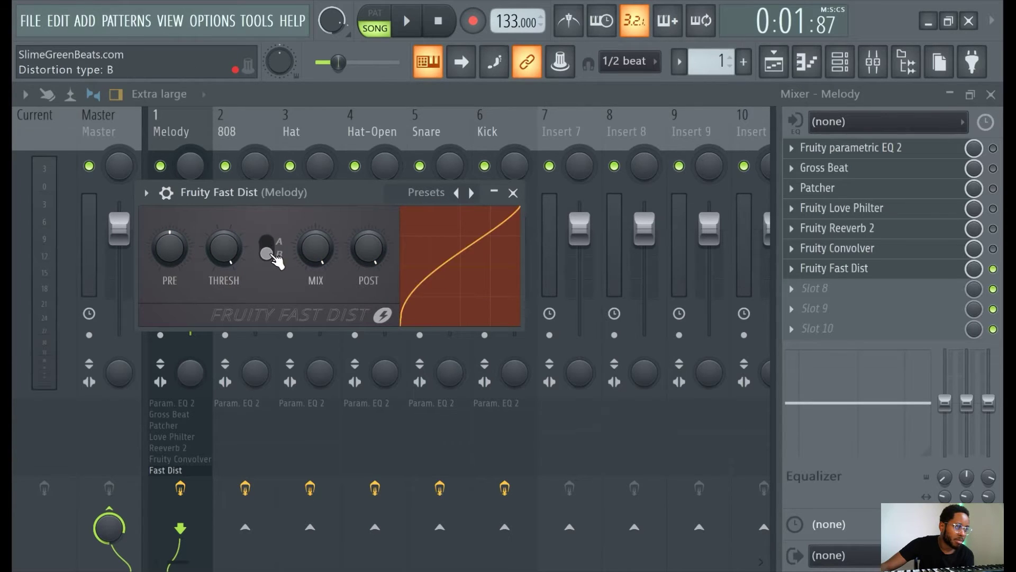
click(439, 193)
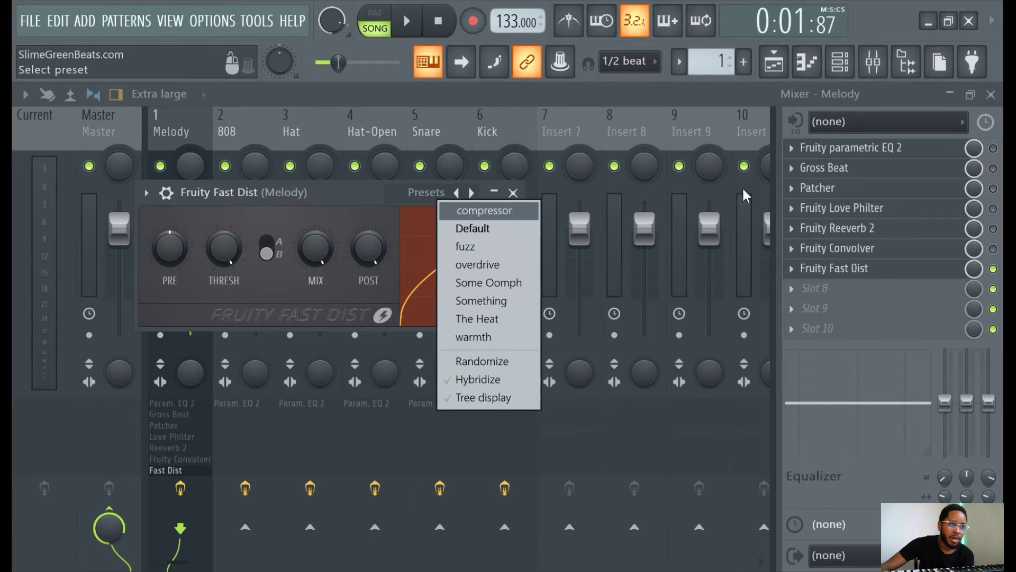
- Dismiss the Fast Dist presets list and slot 7's options menu
click(876, 271)
click(878, 269)
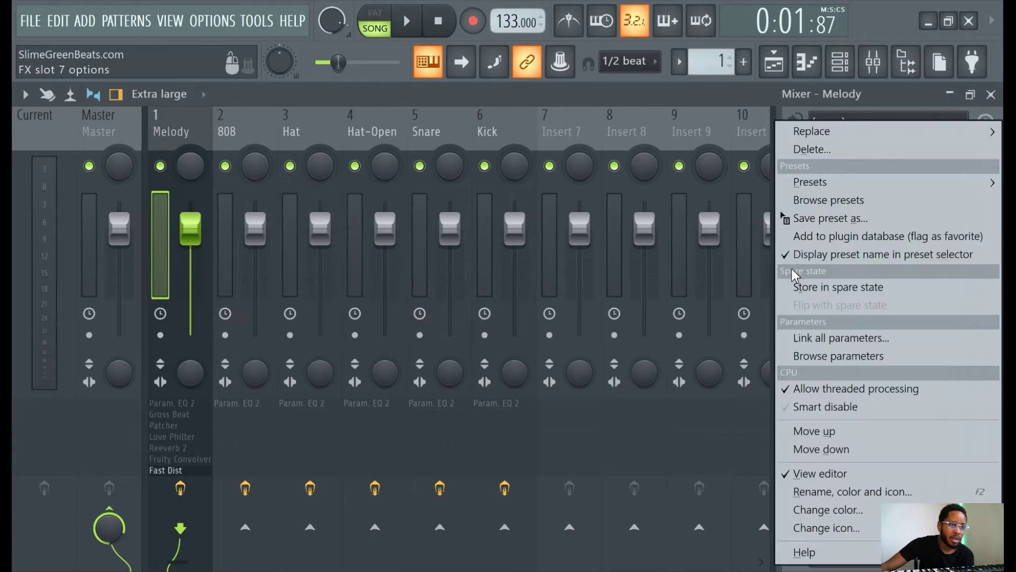
click(793, 268)
mouse_move(838, 189)
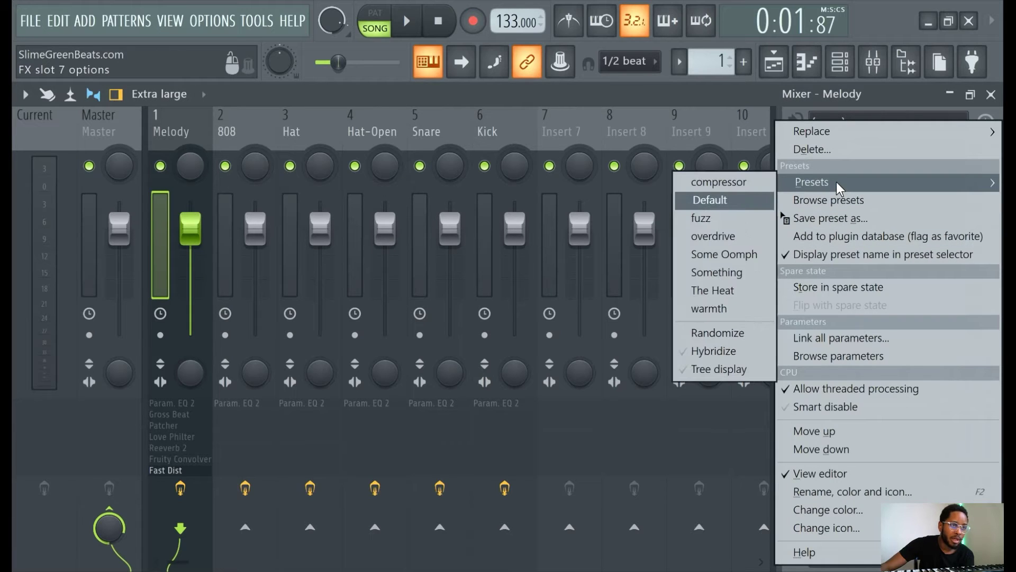
click(894, 103)
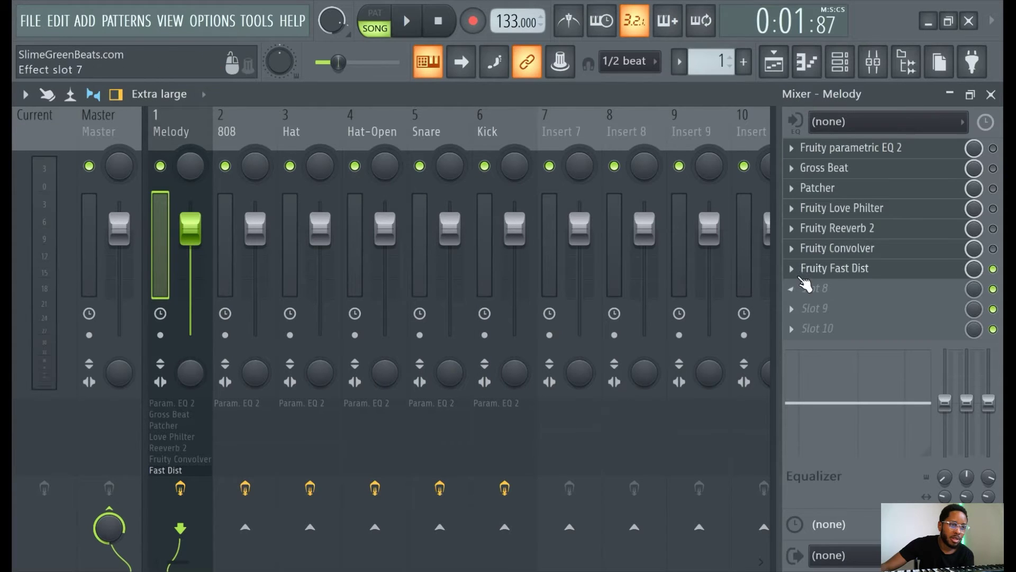
- Open empty slot 8's options menu and change how the effect list is organised
click(853, 290)
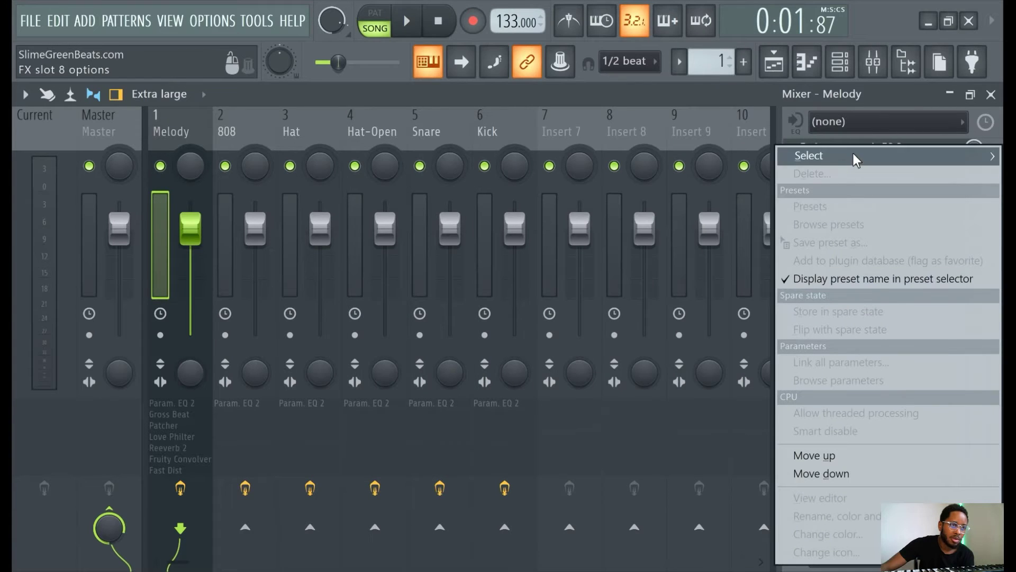
mouse_move(853, 156)
click(676, 236)
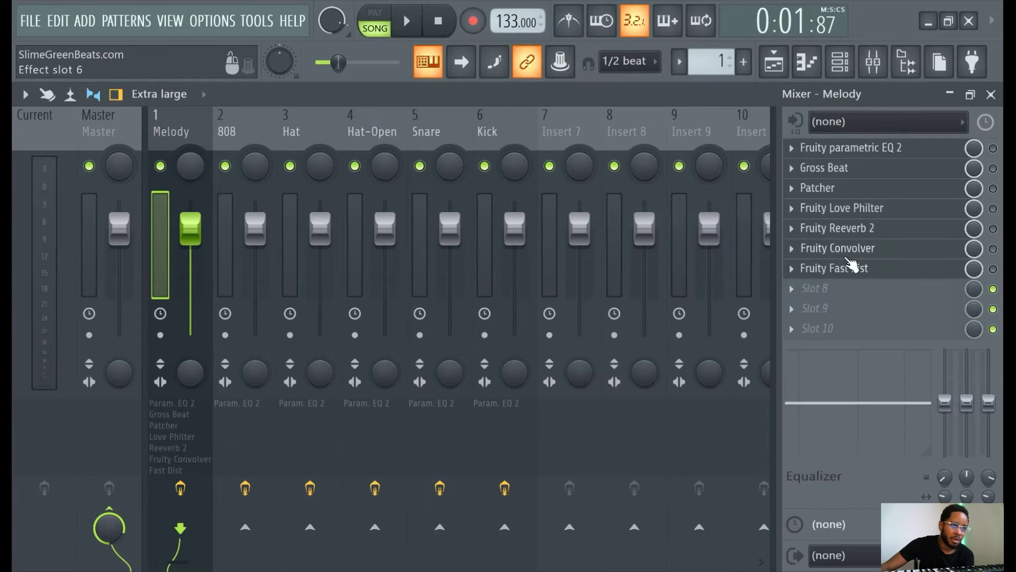
click(838, 293)
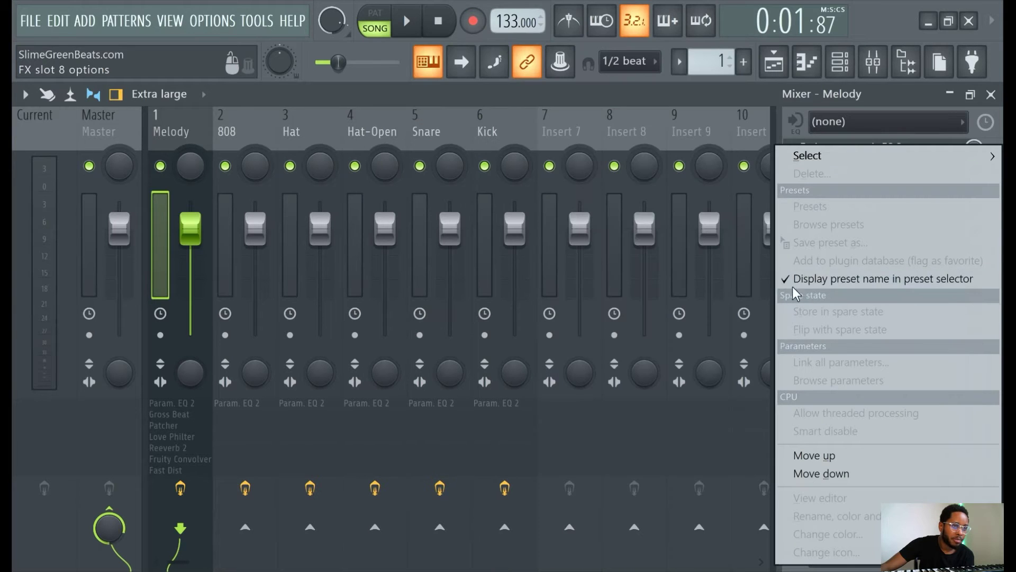
- Load Fruity Soft Clipper into slot 8, return it to the Default preset, and open its plugin options
mouse_move(840, 157)
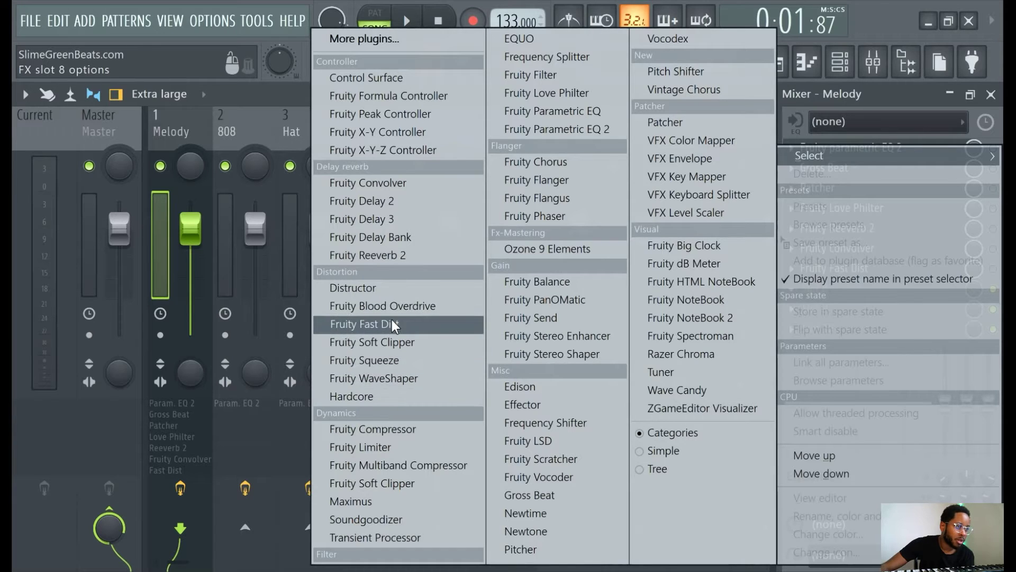
click(394, 347)
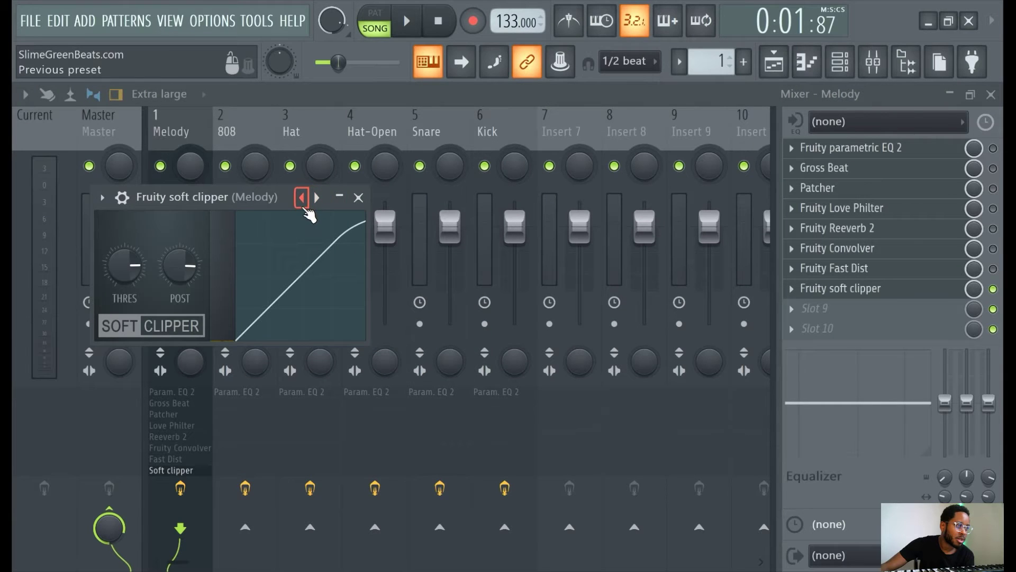
click(319, 210)
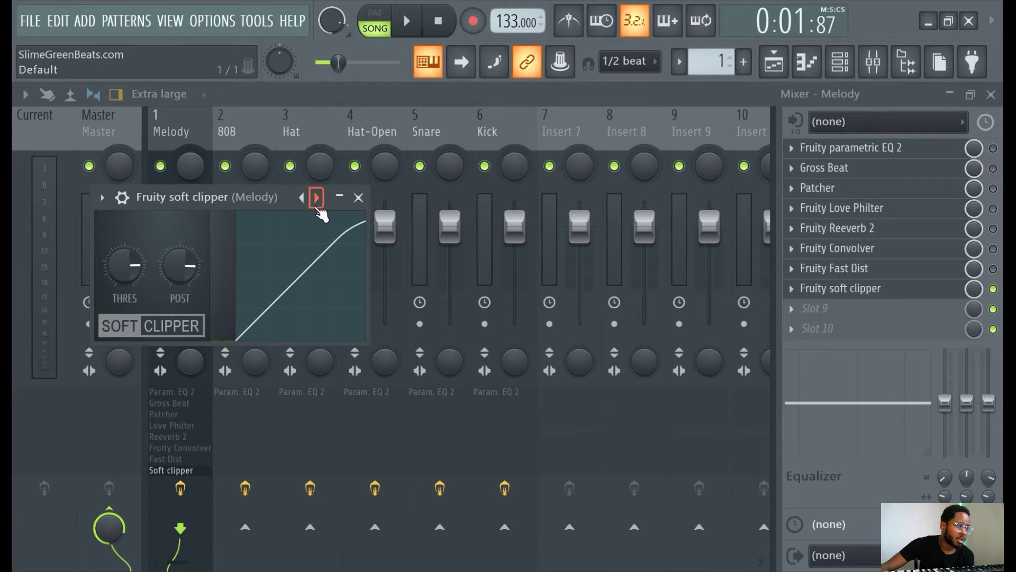
click(302, 198)
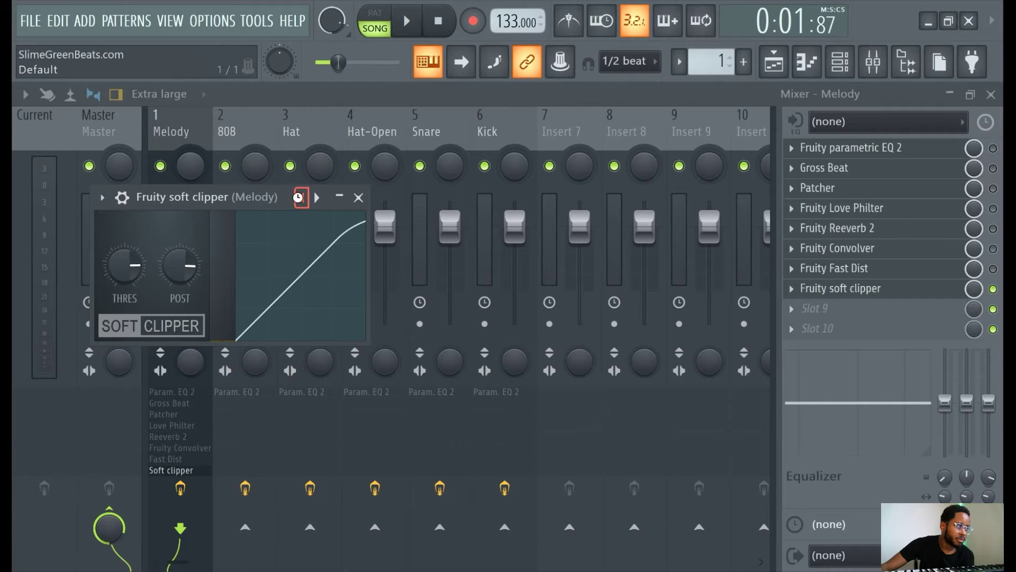
click(102, 198)
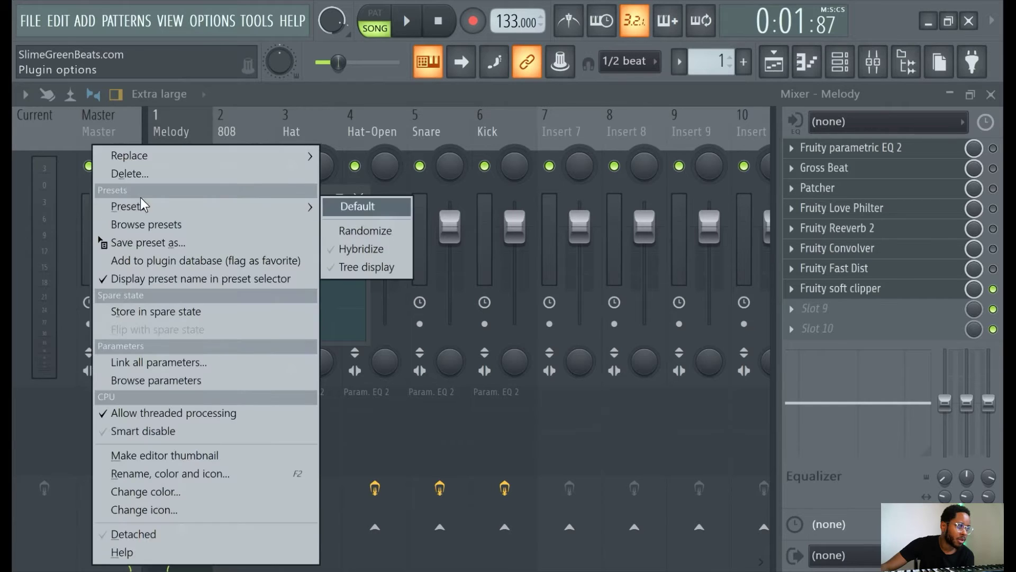
- Toggle slot 9's plugin list between alphabetical and tree layouts without adding anything, then resume playback
click(491, 104)
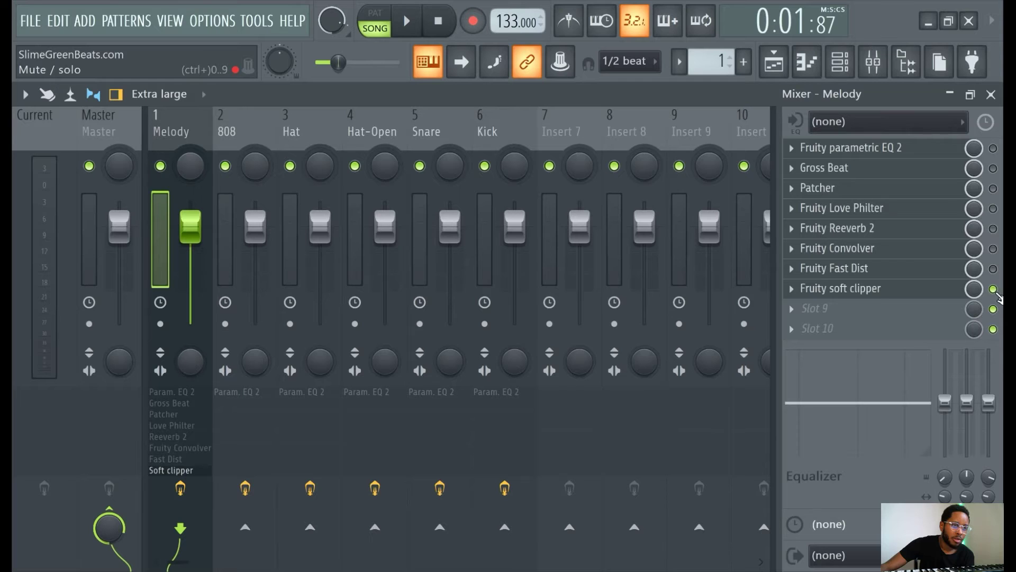
click(815, 308)
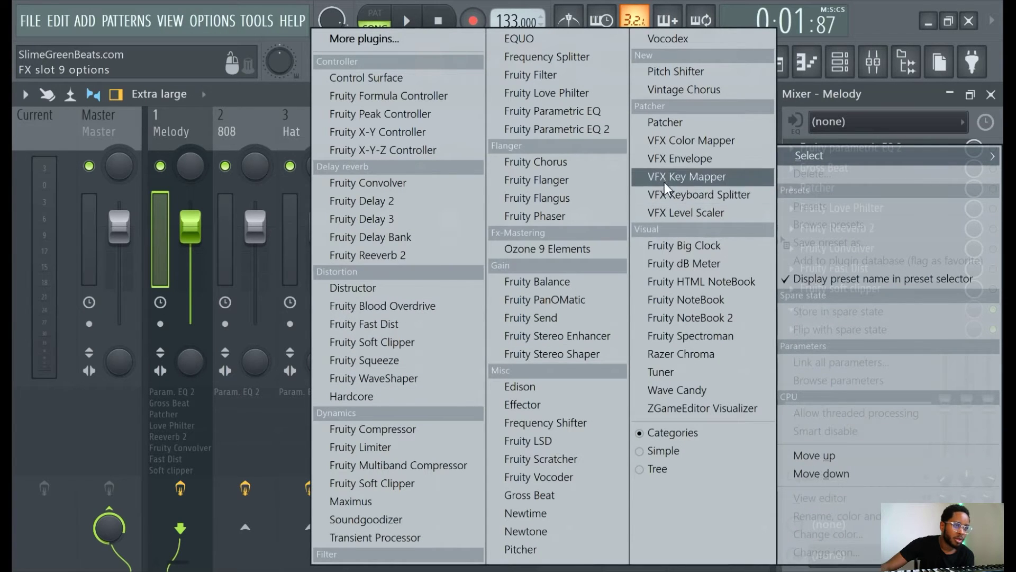
click(654, 455)
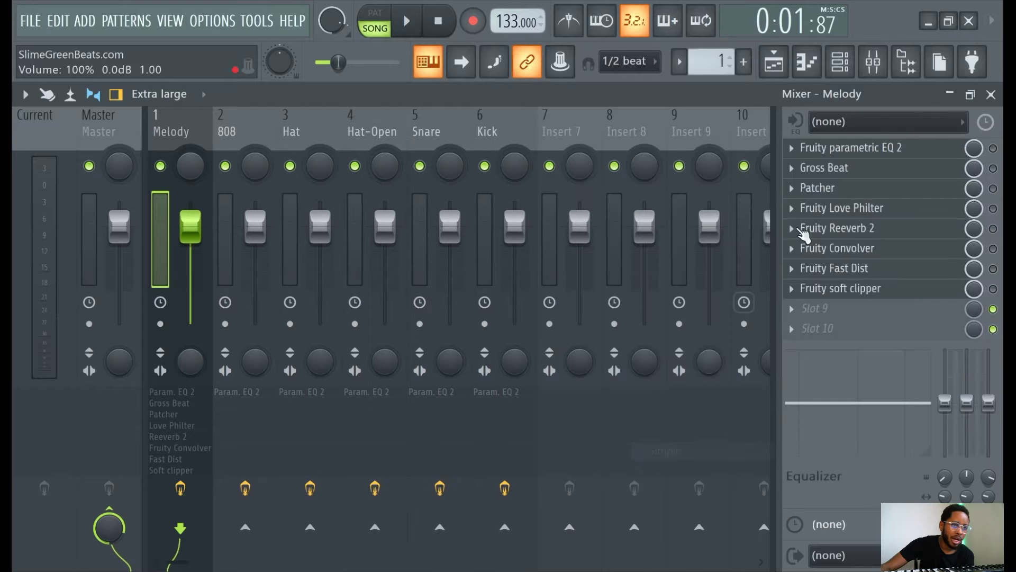
click(820, 311)
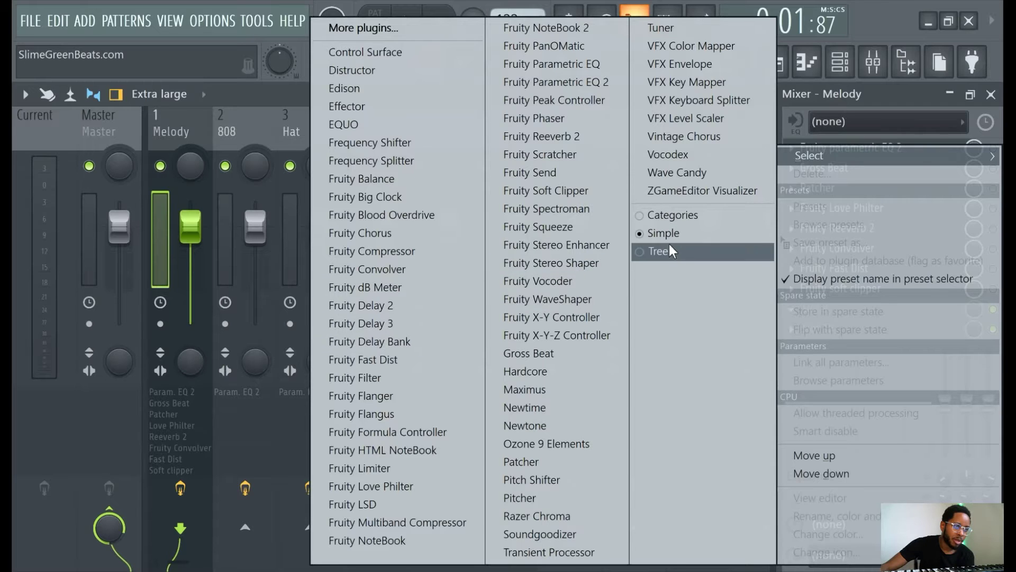
click(655, 216)
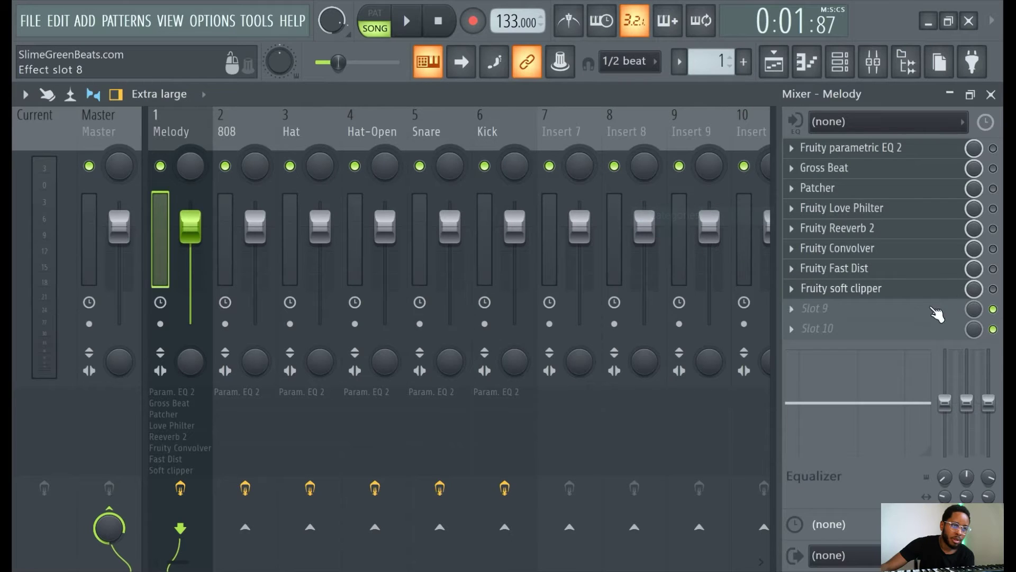
click(857, 289)
click(826, 309)
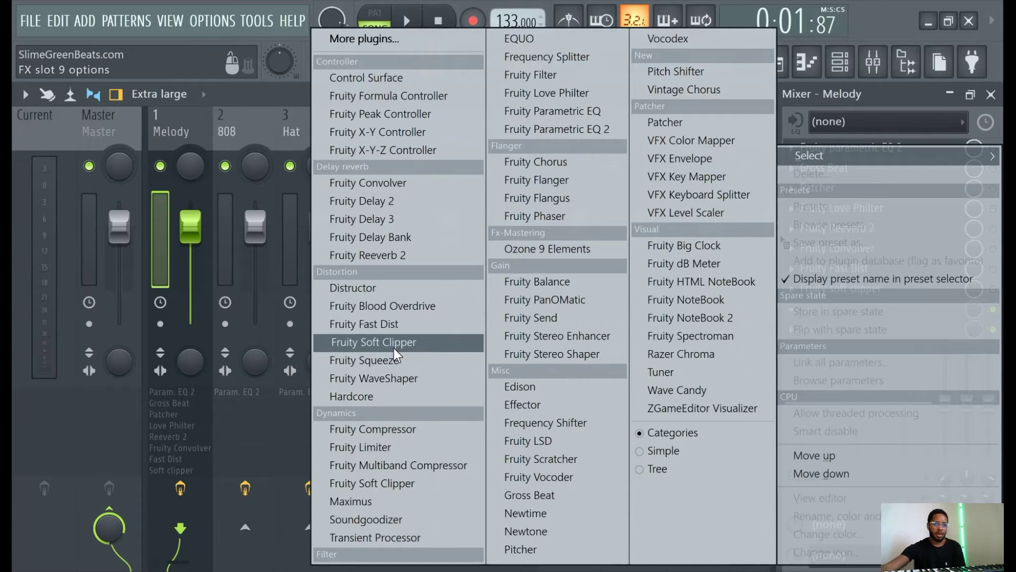
click(897, 97)
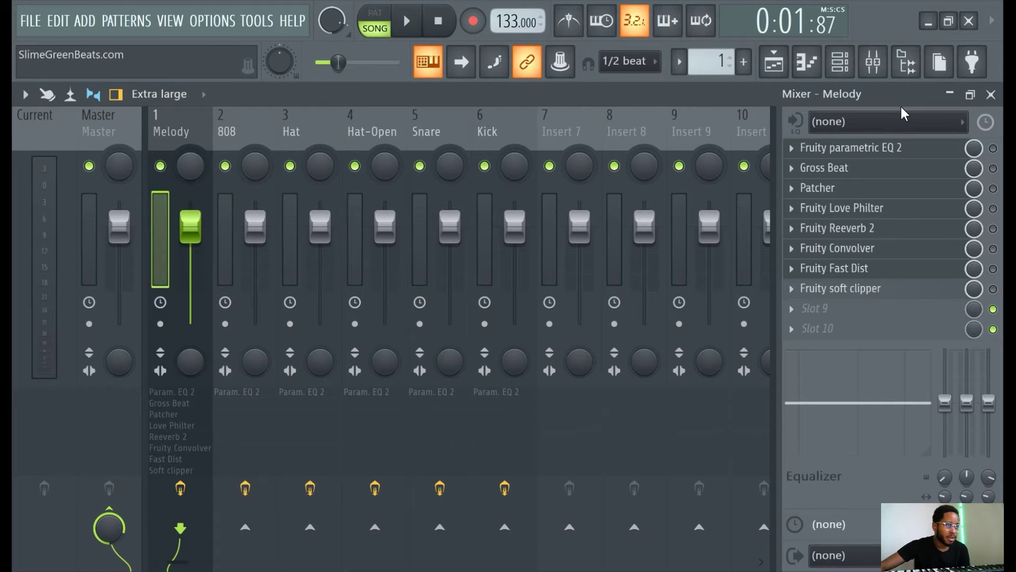
click(405, 25)
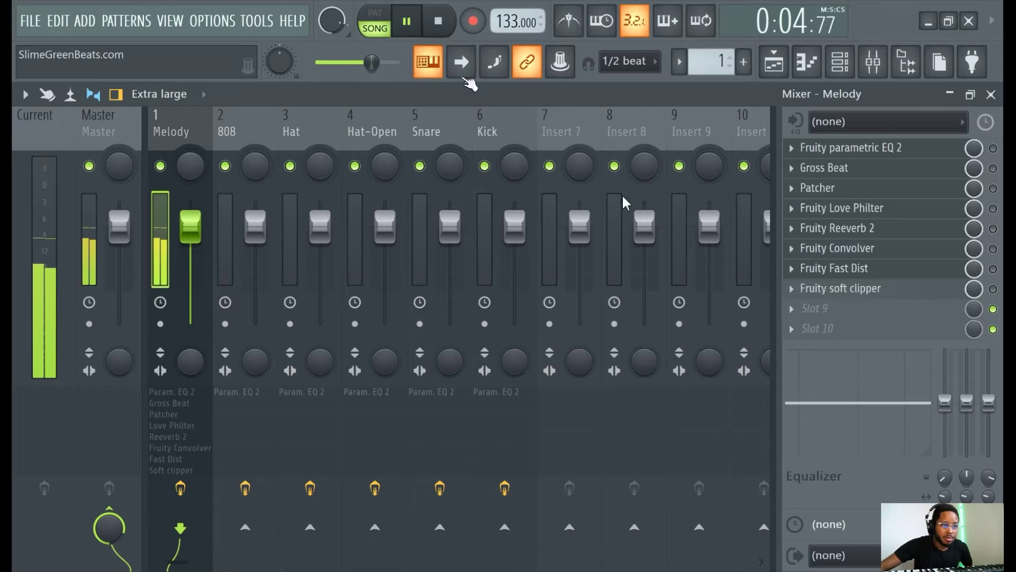
- Insert Fruity Blood Overdrive into empty slot 9 of the Melody insert
click(813, 311)
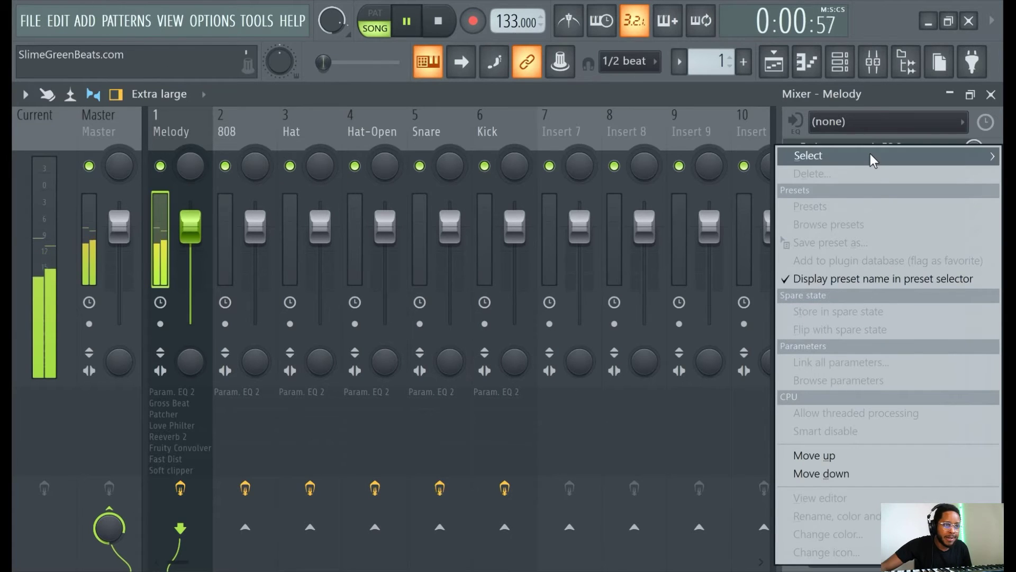
mouse_move(871, 157)
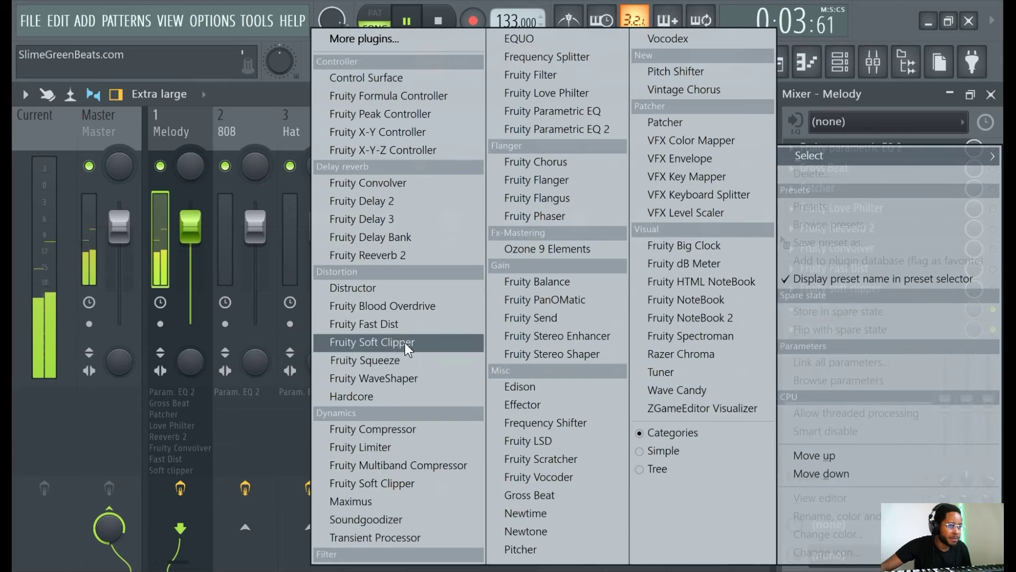
click(389, 306)
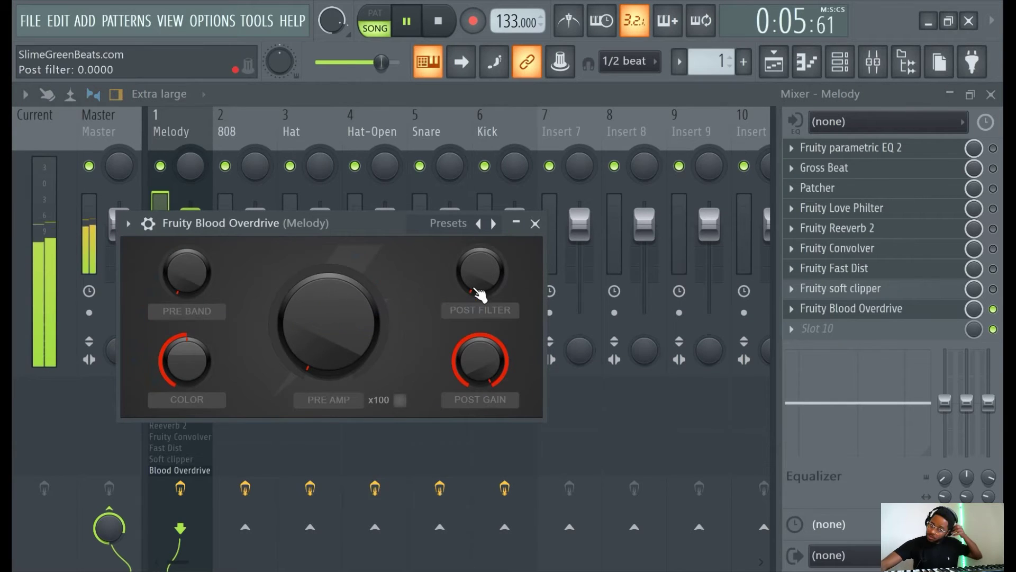
- Step Blood Overdrive's presets from Boost to Drive, then pause playback
click(493, 223)
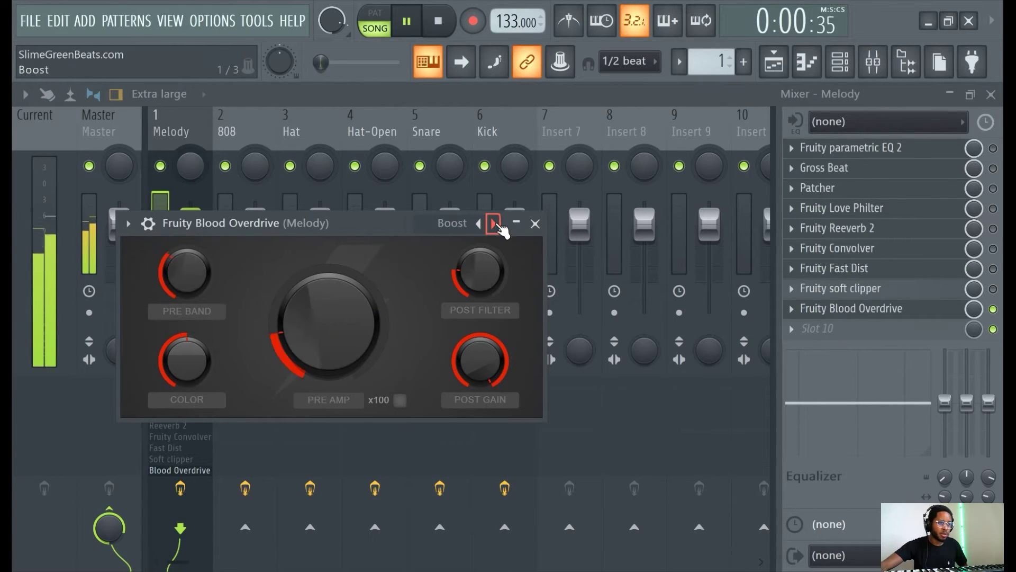
click(456, 223)
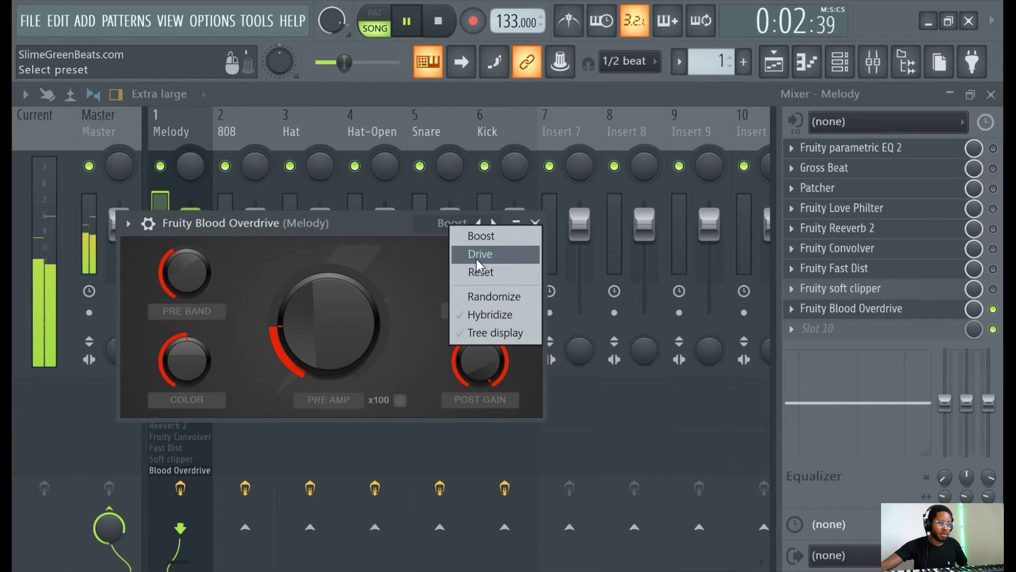
click(493, 223)
click(493, 223)
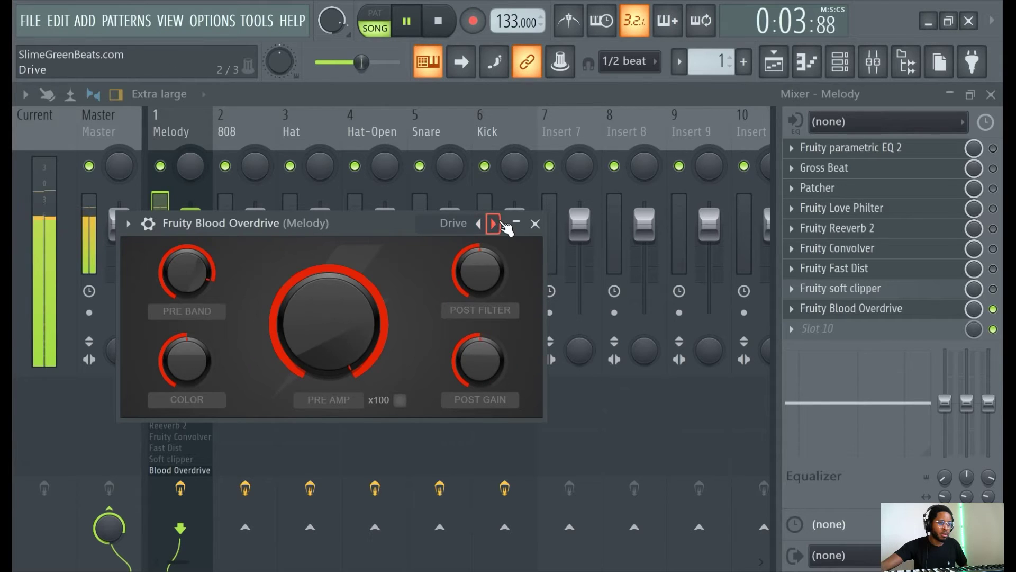
click(417, 27)
click(807, 329)
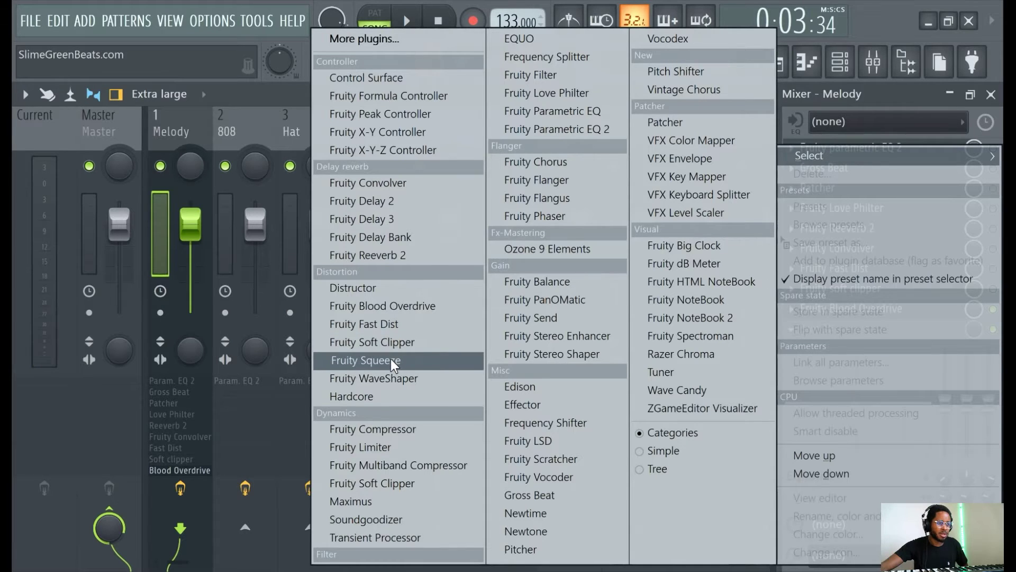
- Insert Fruity Squeeze into slot 10, audition it with play and pause, then close its window
click(390, 358)
drag(297, 249, 407, 203)
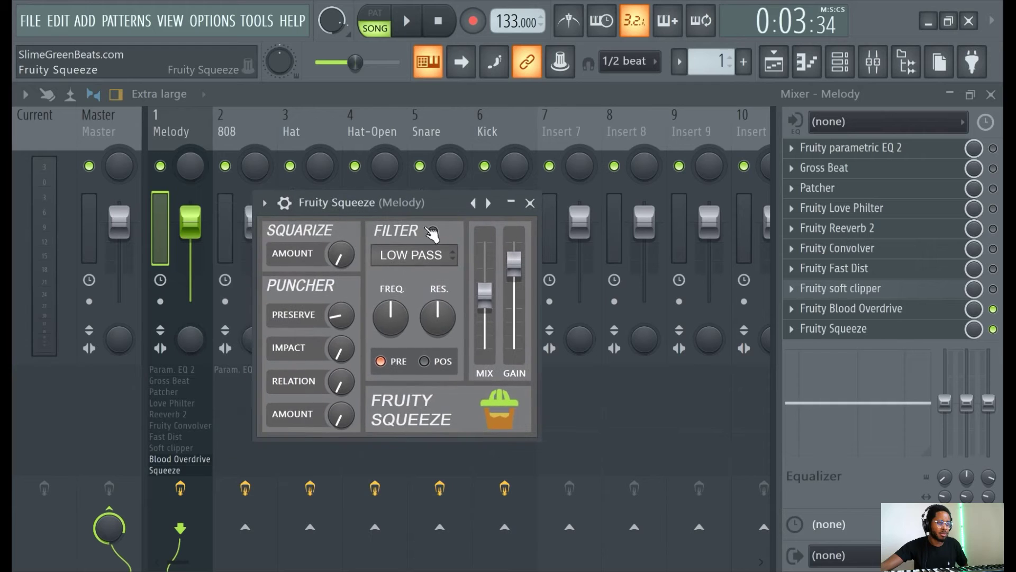
click(409, 23)
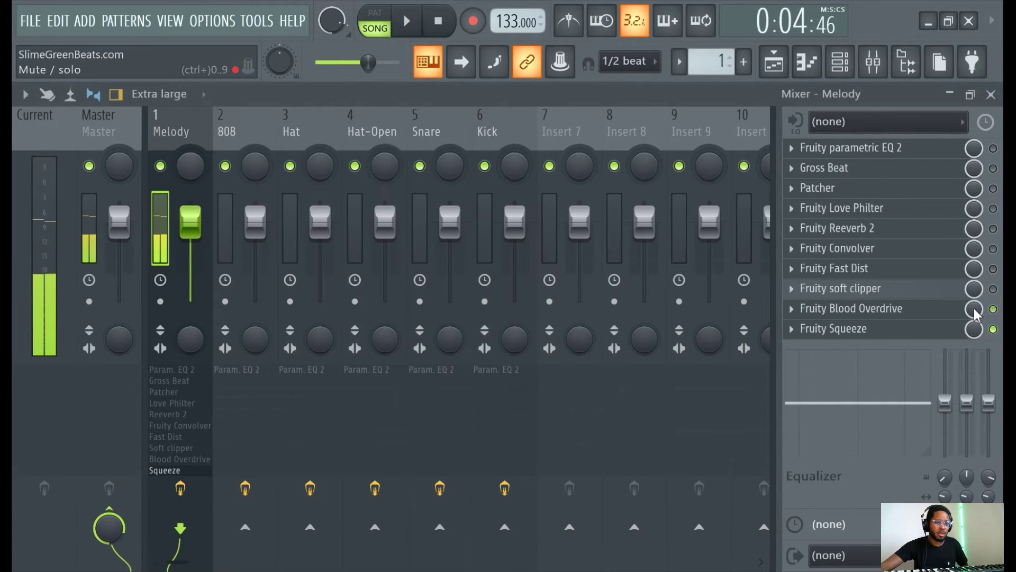
click(846, 331)
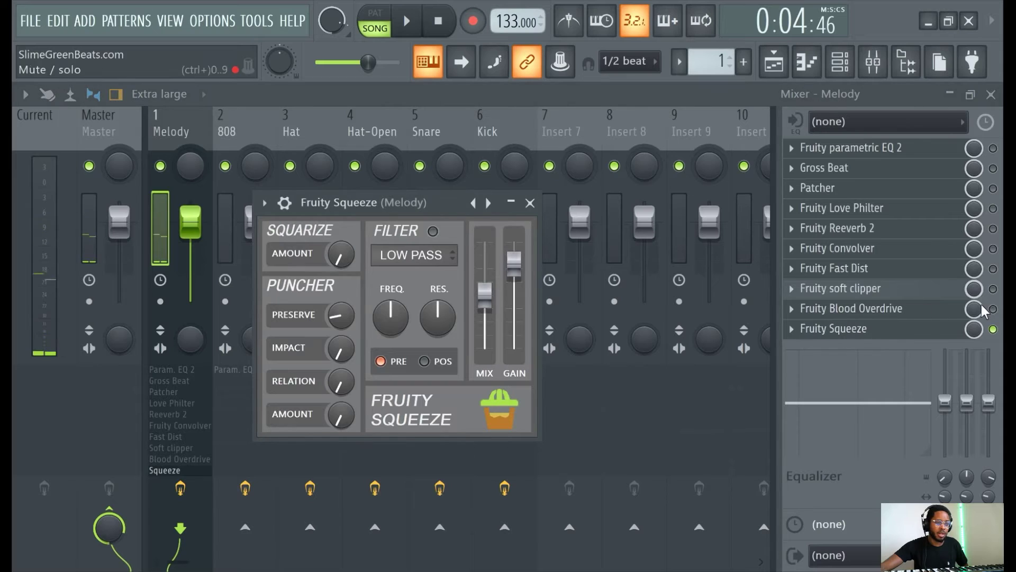
click(406, 23)
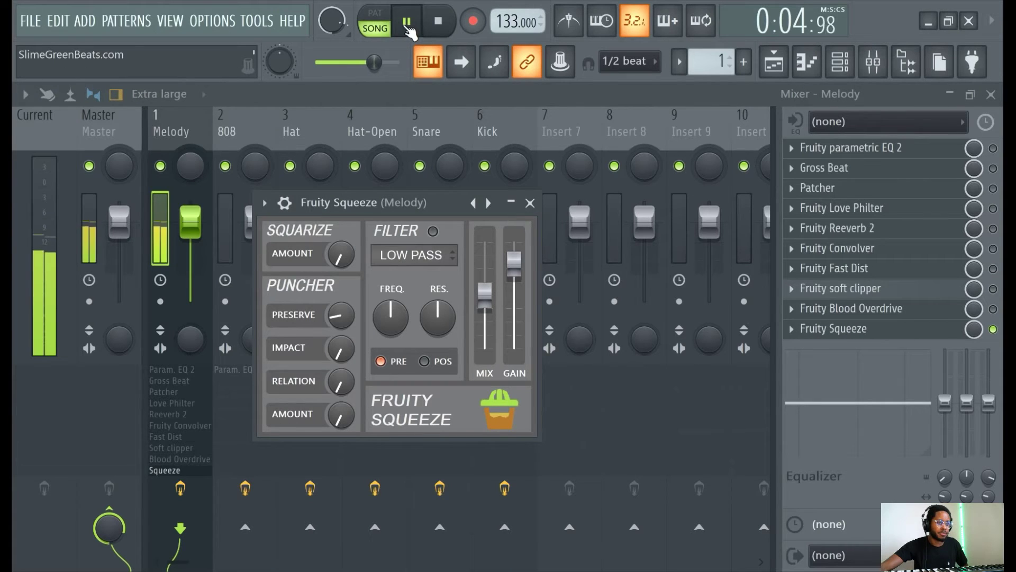
click(407, 22)
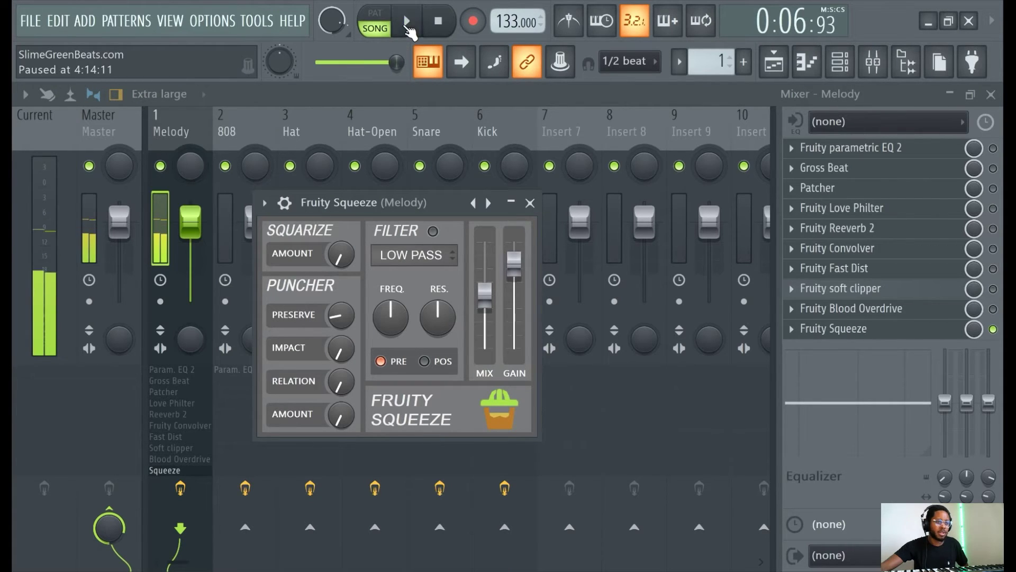
click(993, 329)
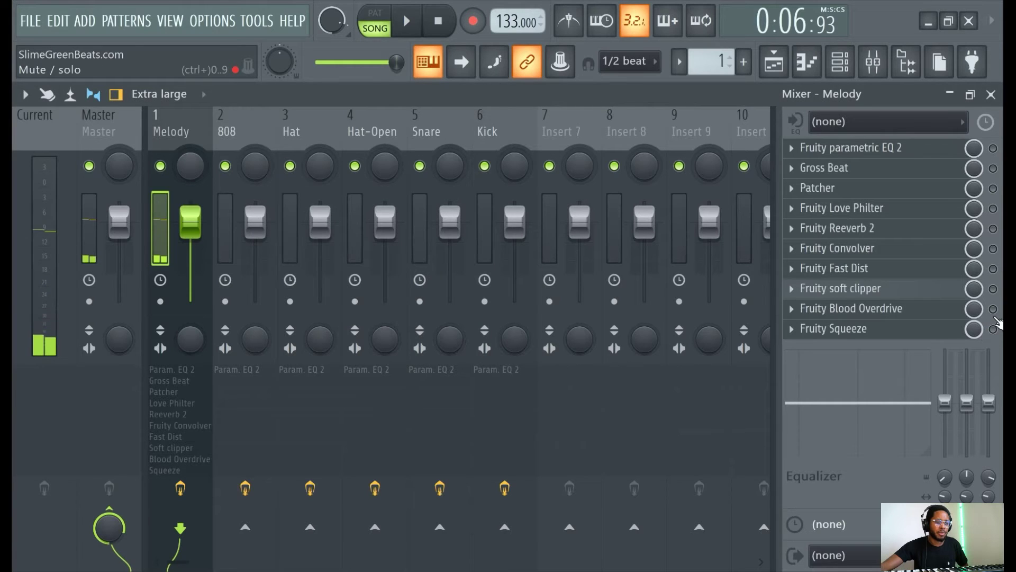
- Replay the song, turn Blood Overdrive's mix down to 58%, stop, and reopen Fruity Squeeze
click(993, 309)
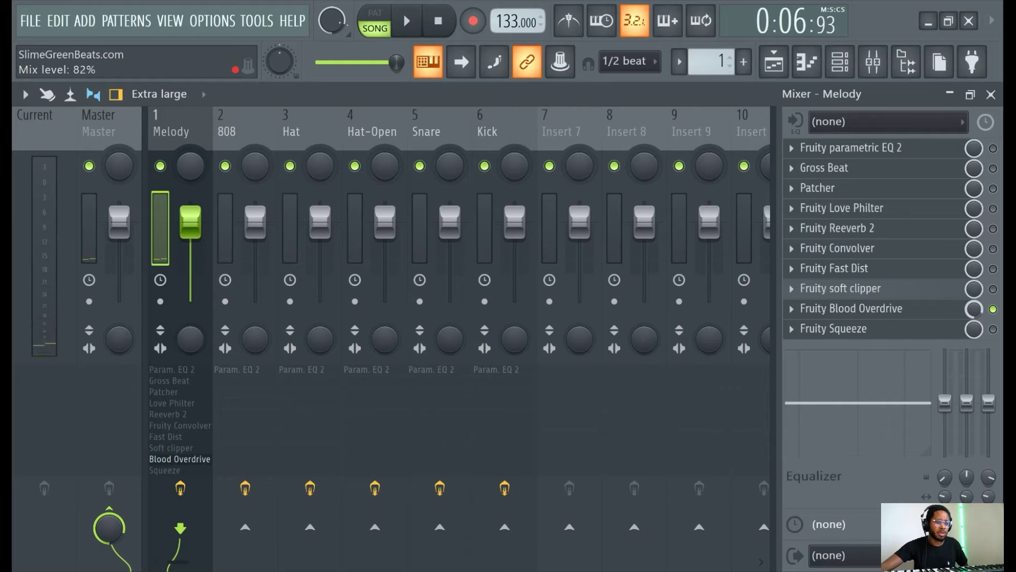
click(438, 21)
key(space)
mouse_move(974, 309)
mouse_down()
mouse_move(973, 420)
mouse_move(974, 304)
mouse_up()
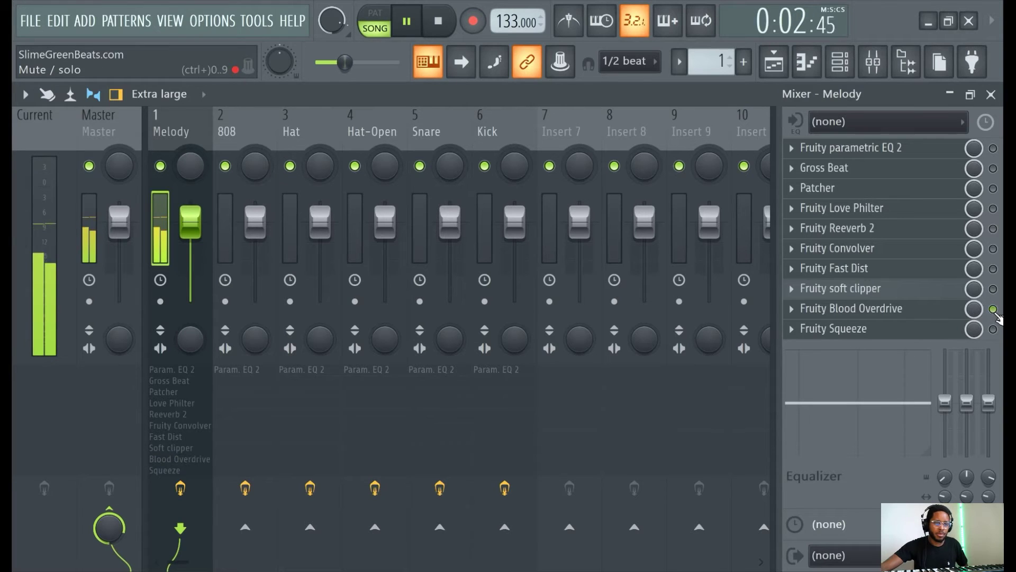
click(410, 17)
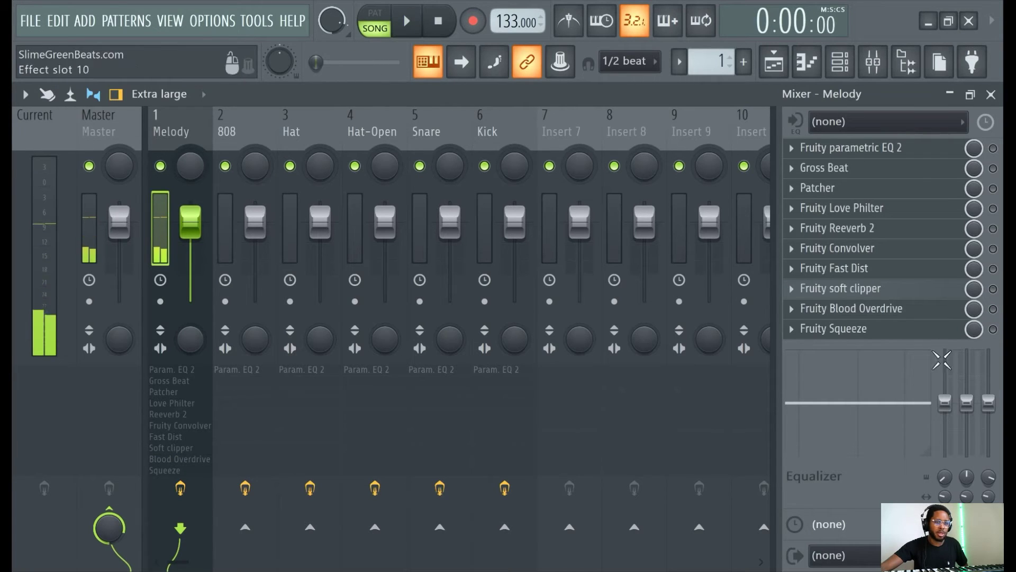
click(925, 330)
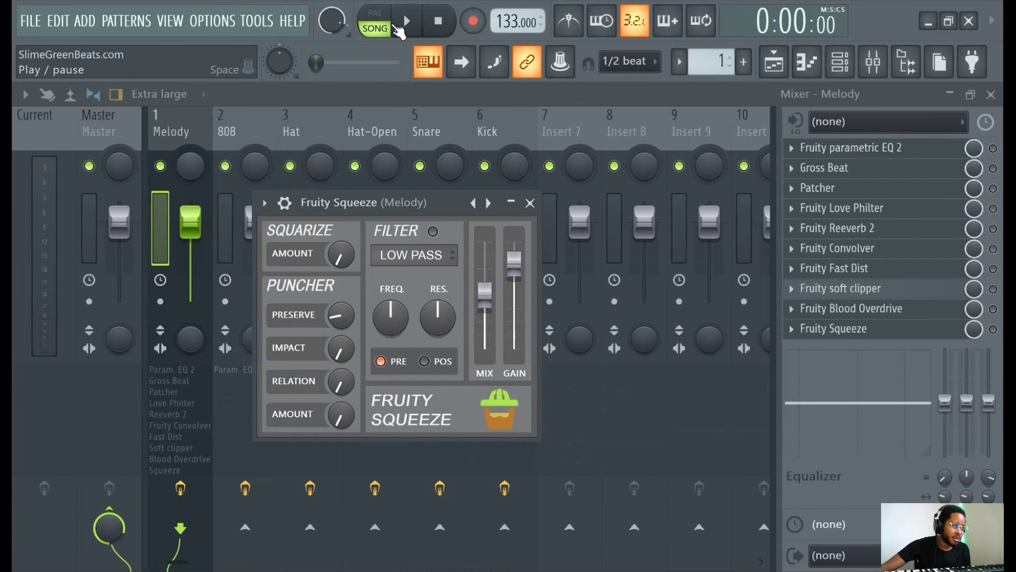
- With the song playing, step Fruity Squeeze past the Punch preset to one with its low-pass filter on, then pause
click(407, 21)
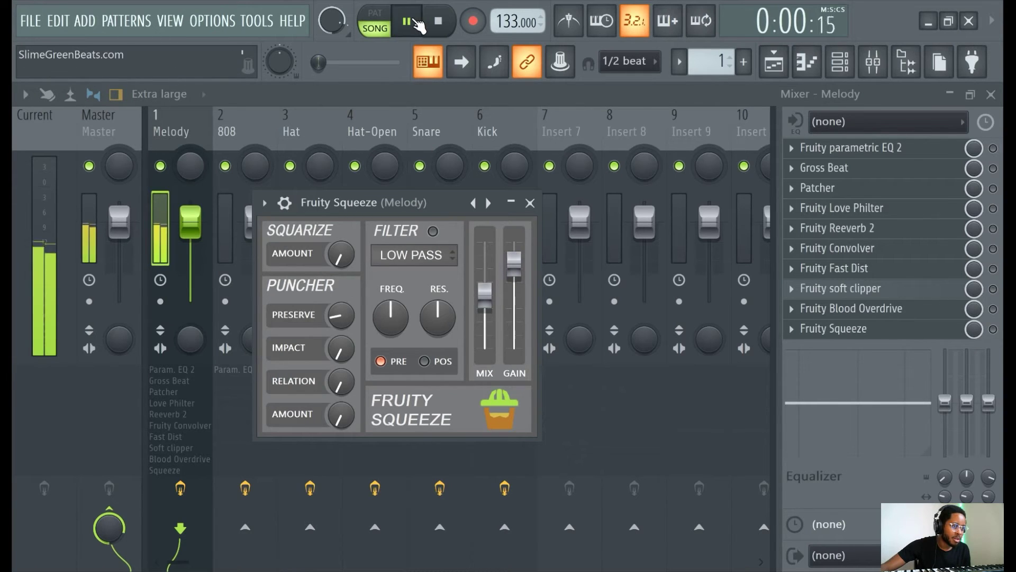
click(473, 203)
click(476, 206)
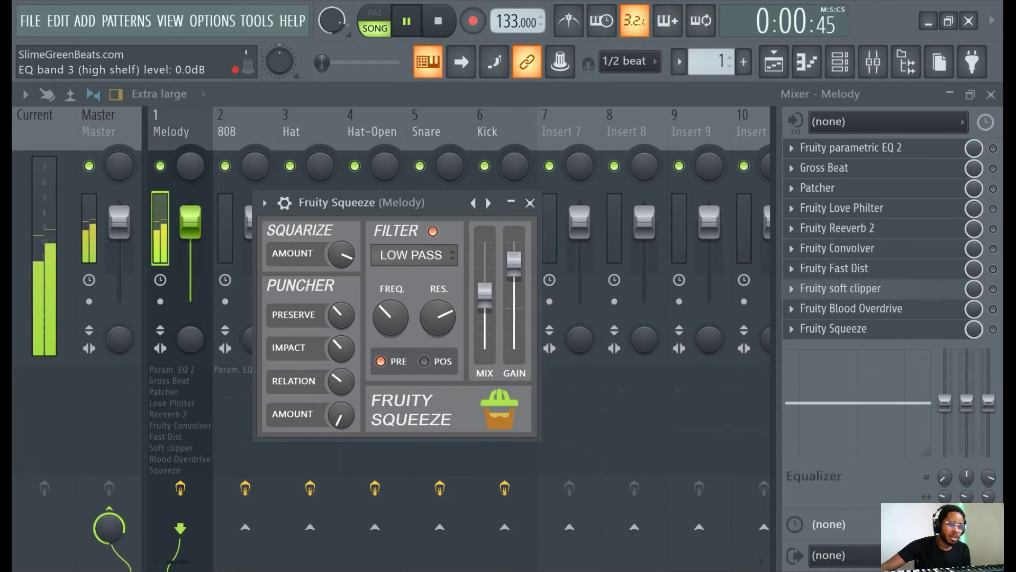
click(906, 334)
click(862, 333)
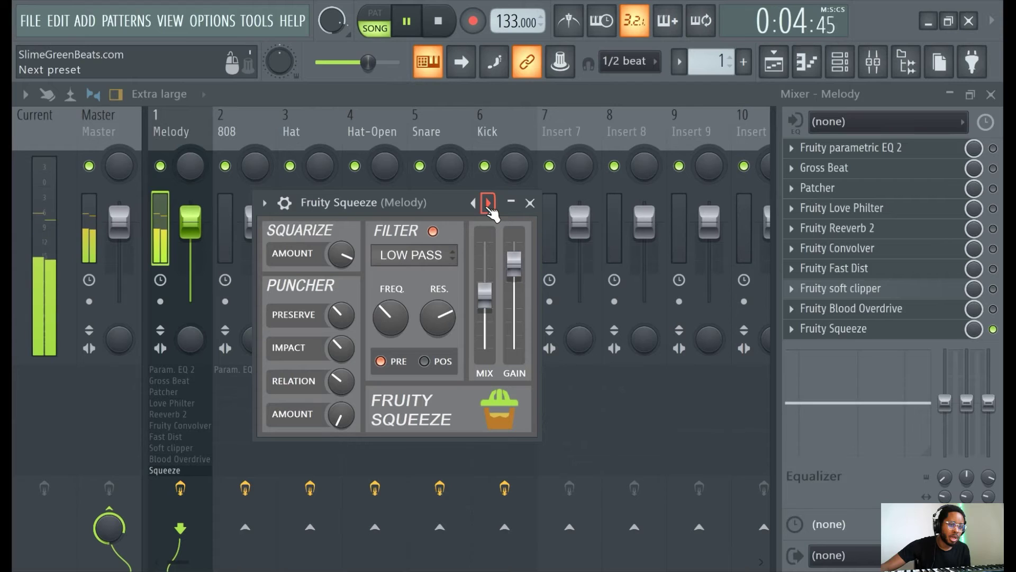
click(405, 32)
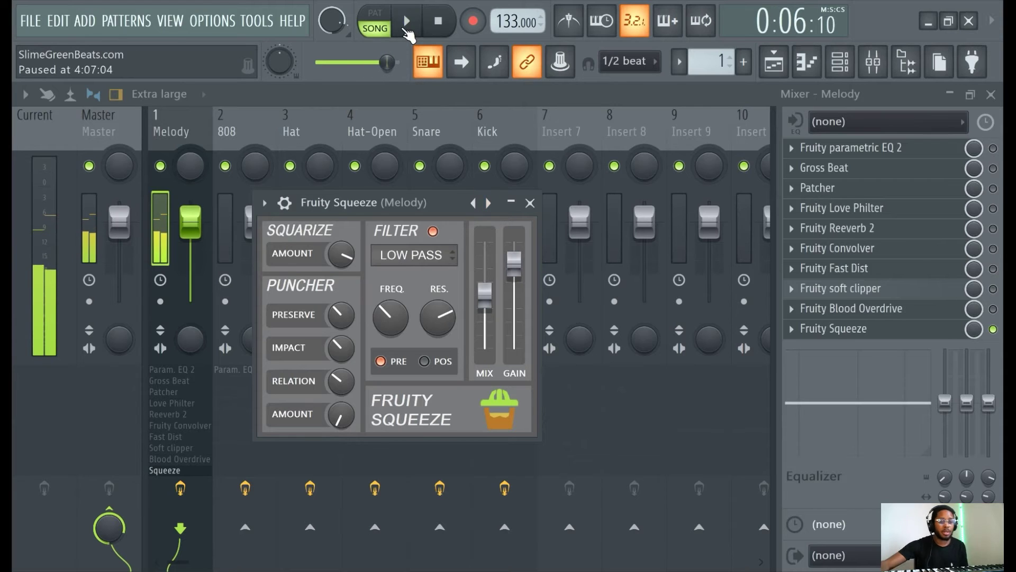